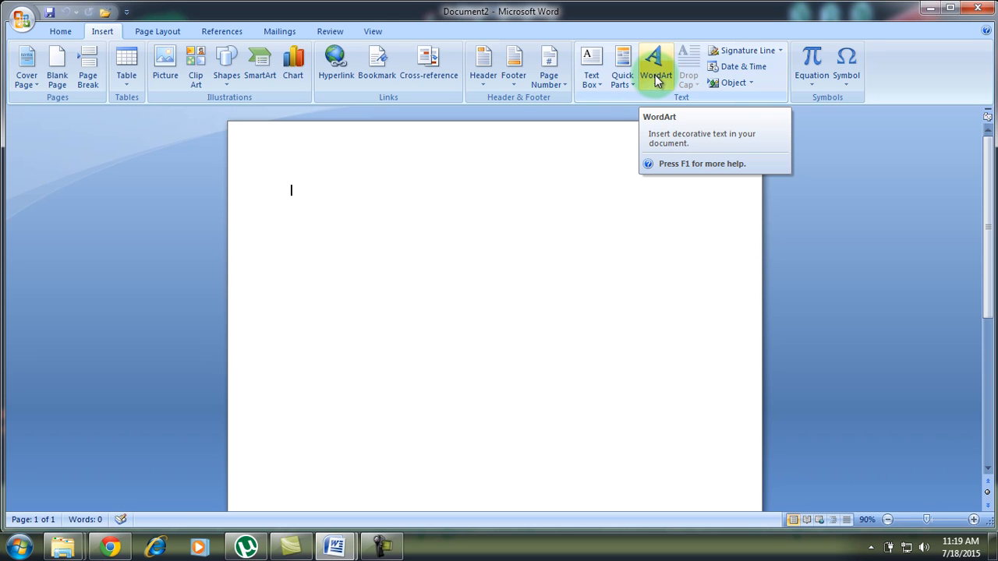
Start an arched-style WordArt and set its font to Microsoft JhengHei
click(655, 75)
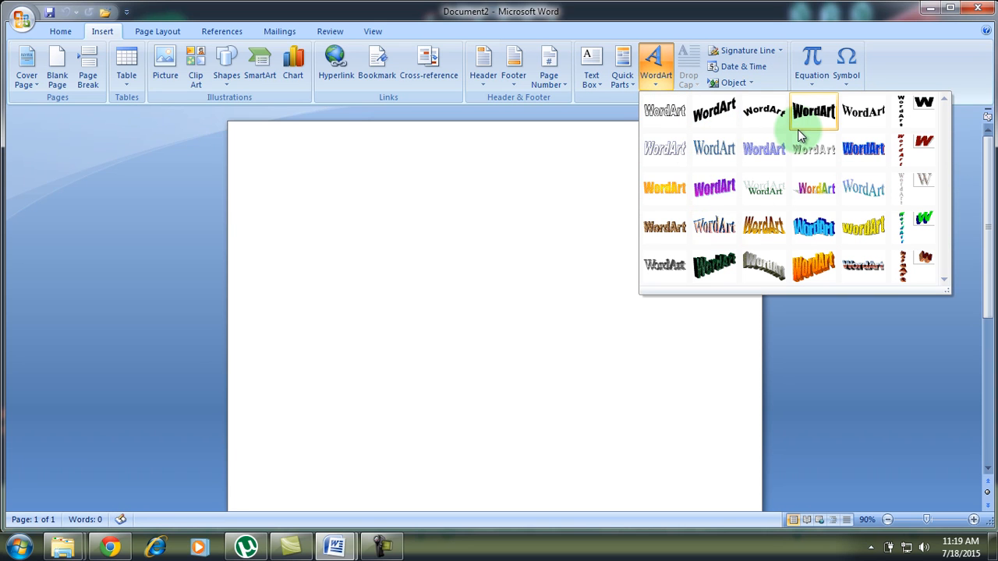
click(757, 123)
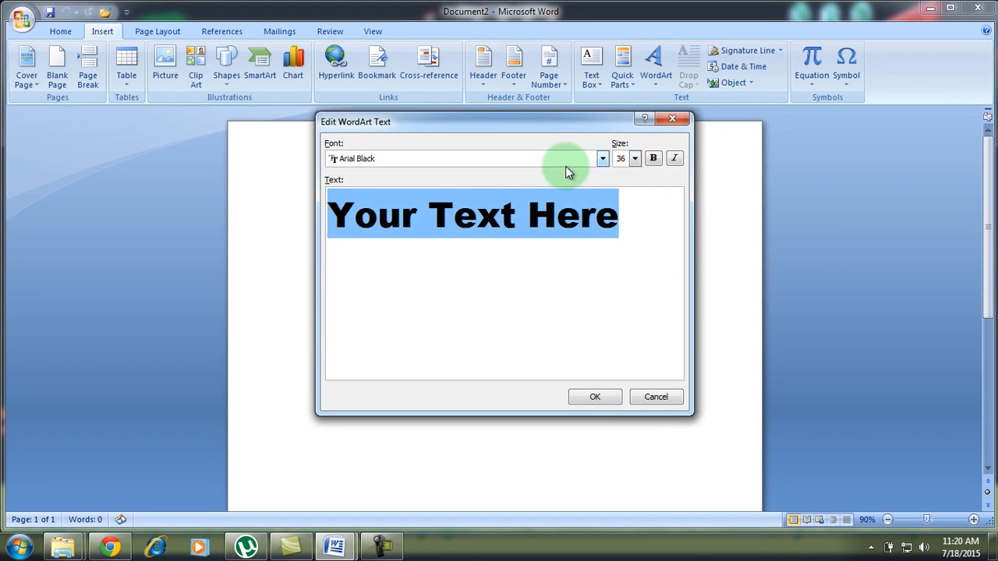
click(602, 159)
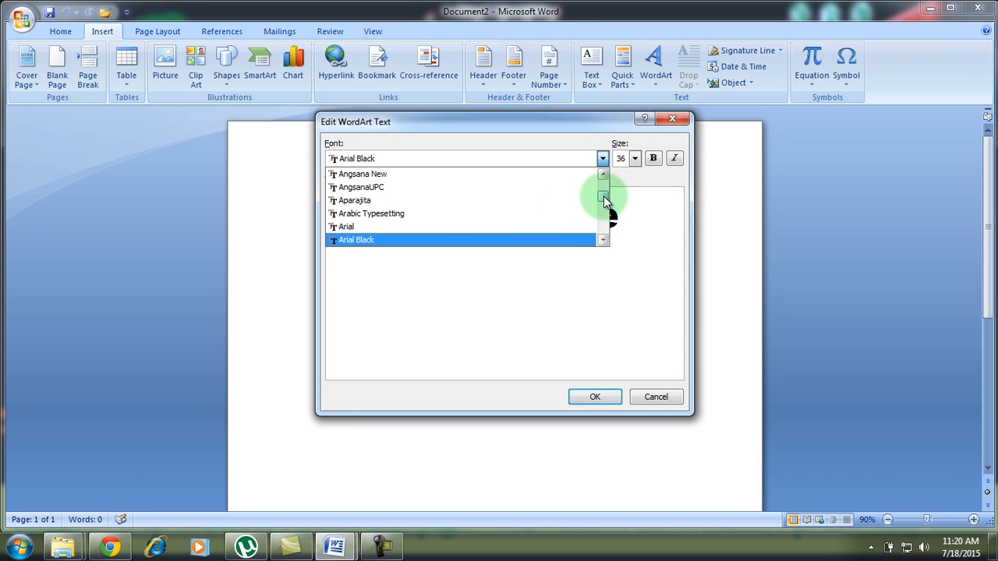
drag(604, 196, 606, 191)
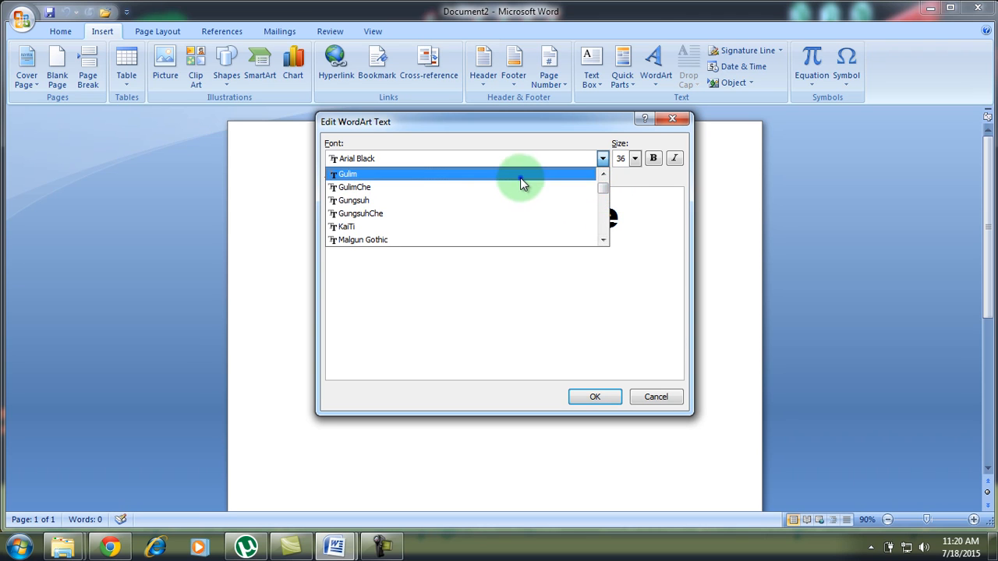
click(521, 178)
click(602, 160)
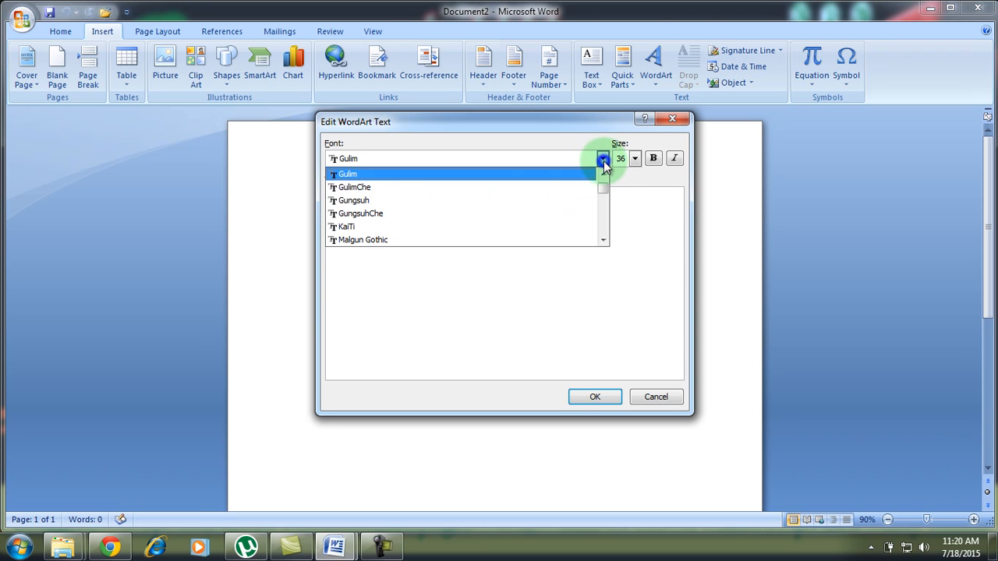
click(550, 203)
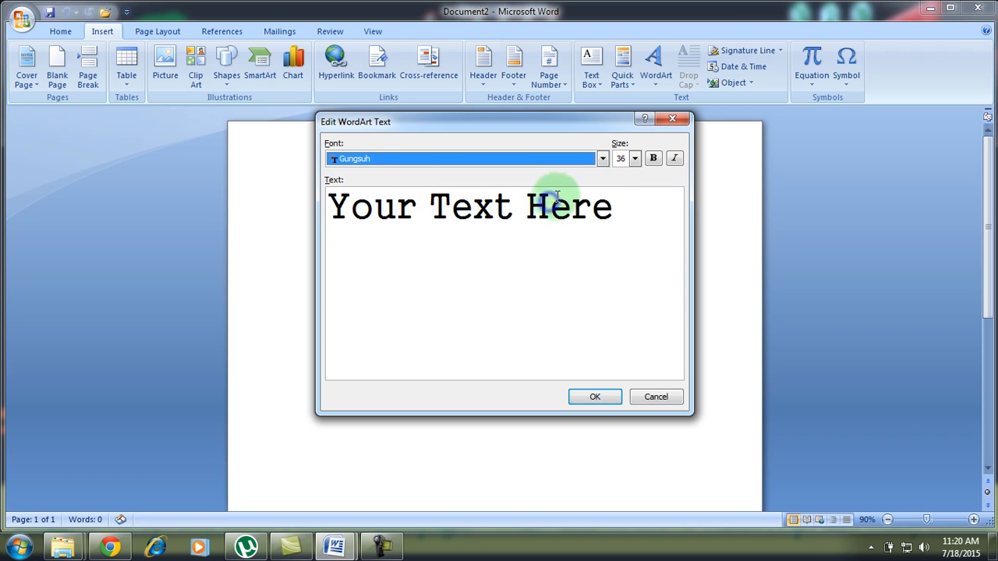
click(602, 160)
click(515, 240)
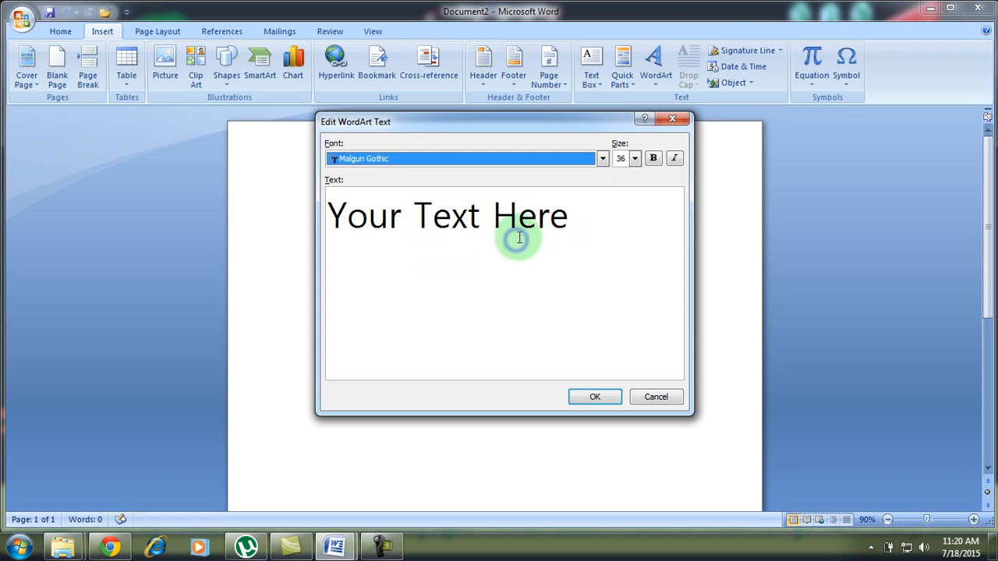
key(Down)
key(Down)
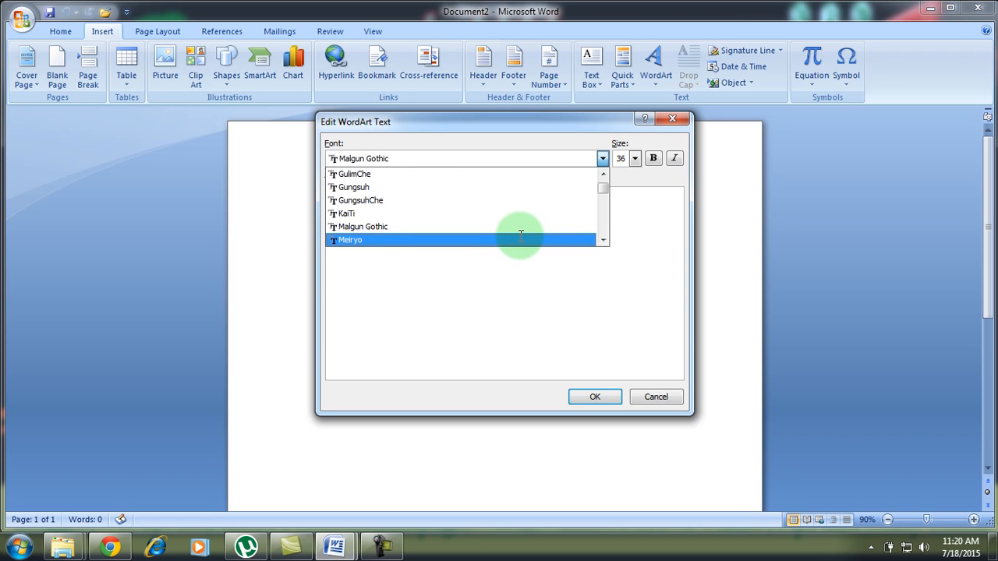
key(Down)
key(Down)
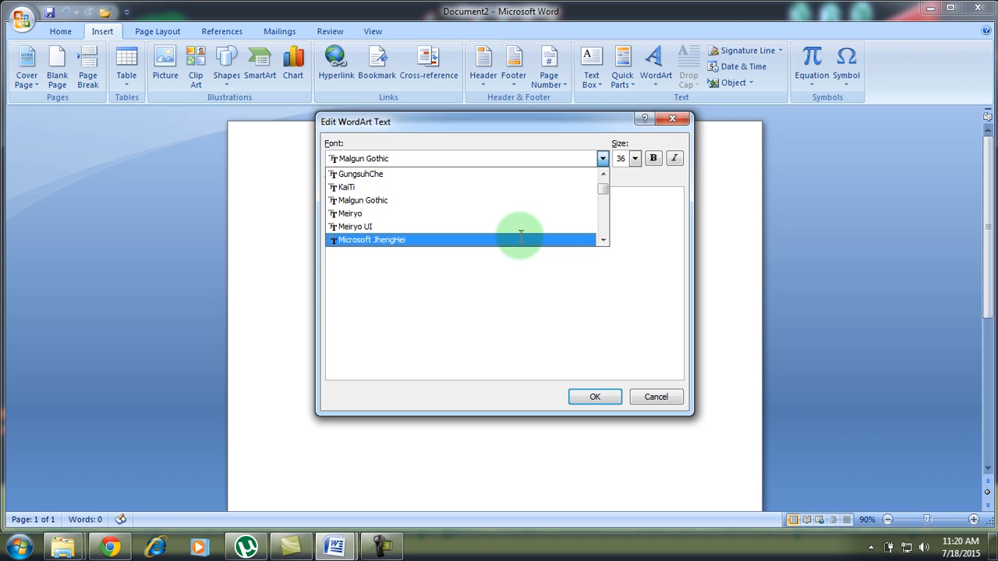
click(520, 235)
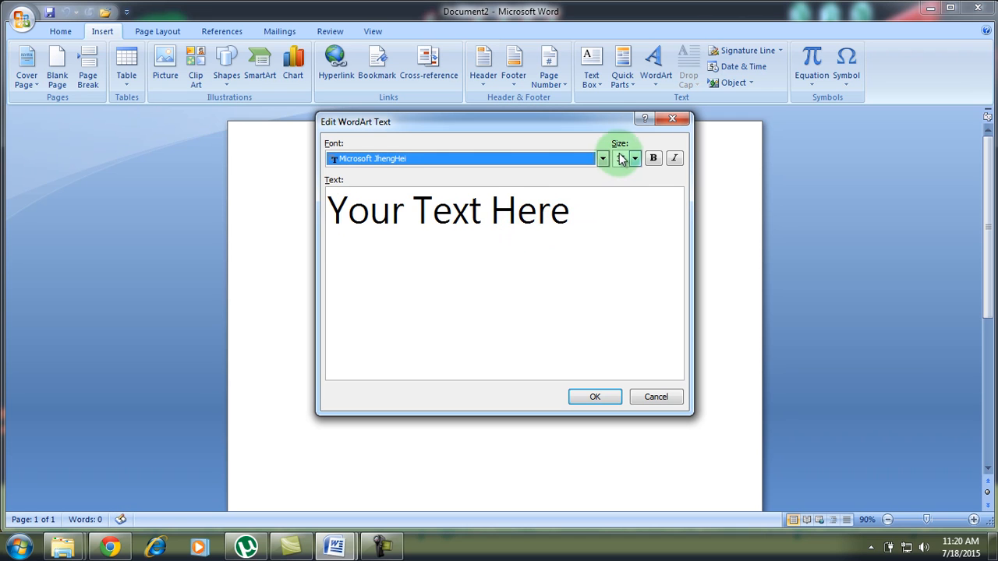
Replace the sample text with the author's name, not bold or italic, at size 36, and place it
click(587, 216)
key(BackSpace)
key(BackSpace)
key(BackSpace)
key(BackSpace)
key(BackSpace)
key(BackSpace)
key(BackSpace)
key(BackSpace)
key(BackSpace)
key(BackSpace)
key(BackSpace)
key(BackSpace)
key(BackSpace)
key(BackSpace)
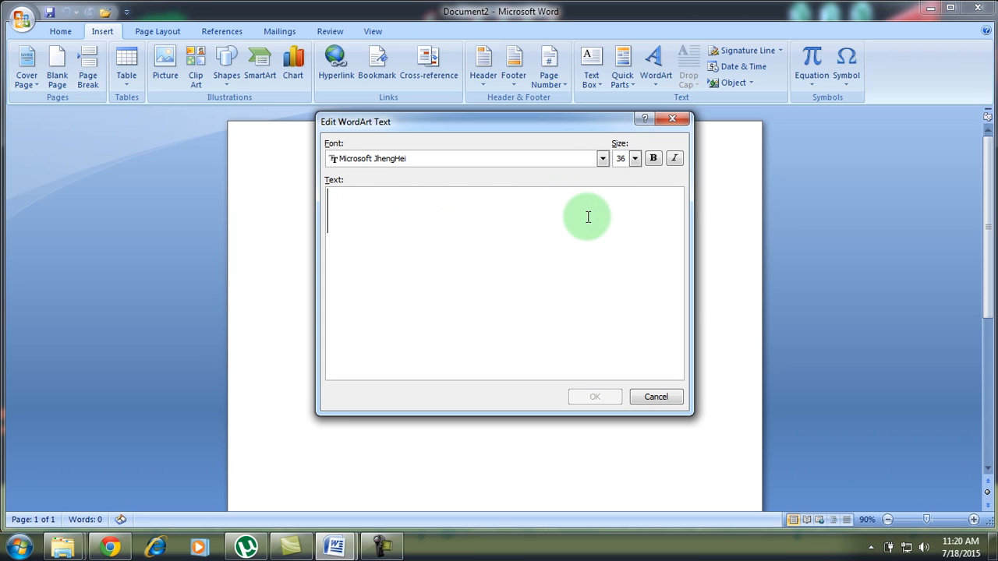
text(Z)
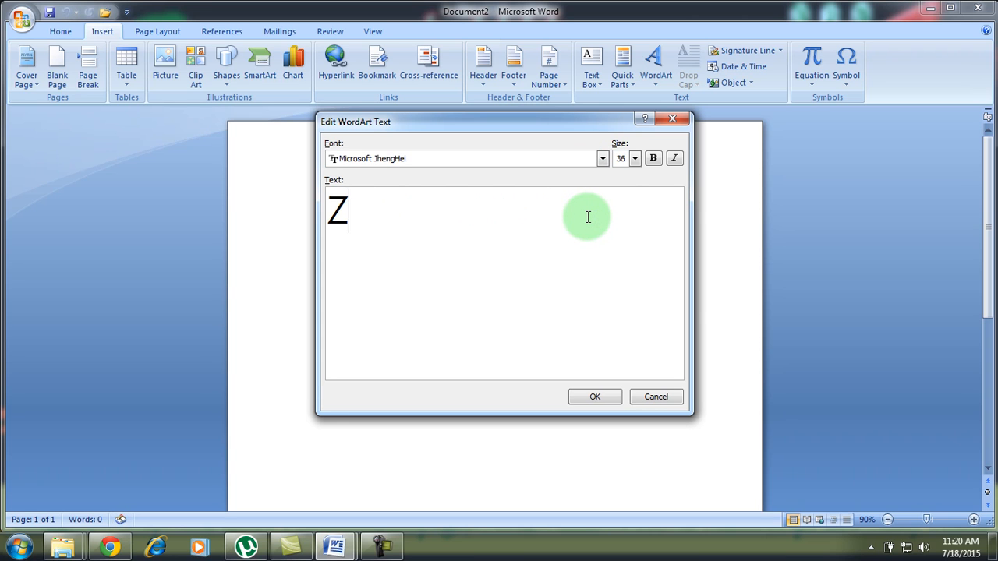
text(ahid Hussain)
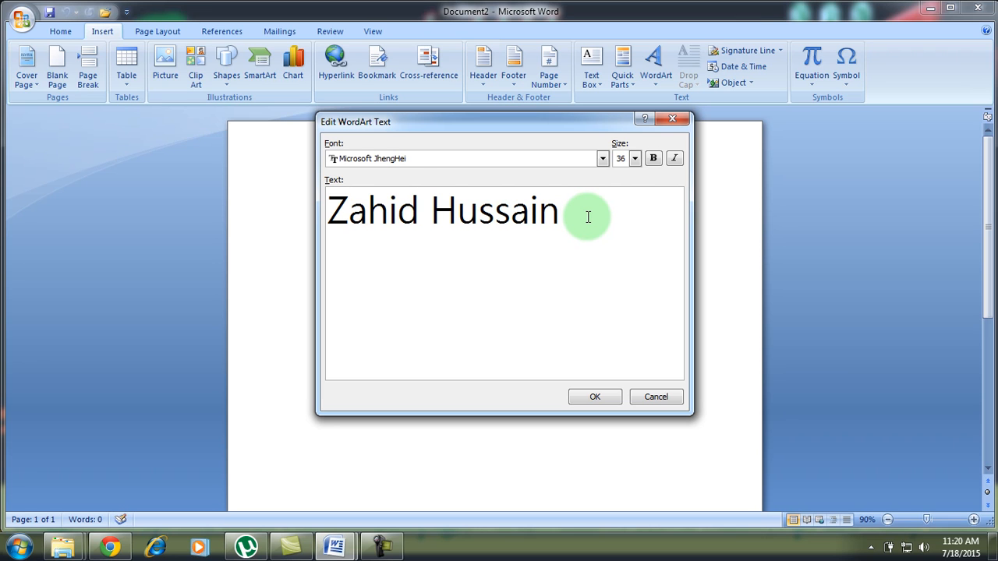
click(653, 159)
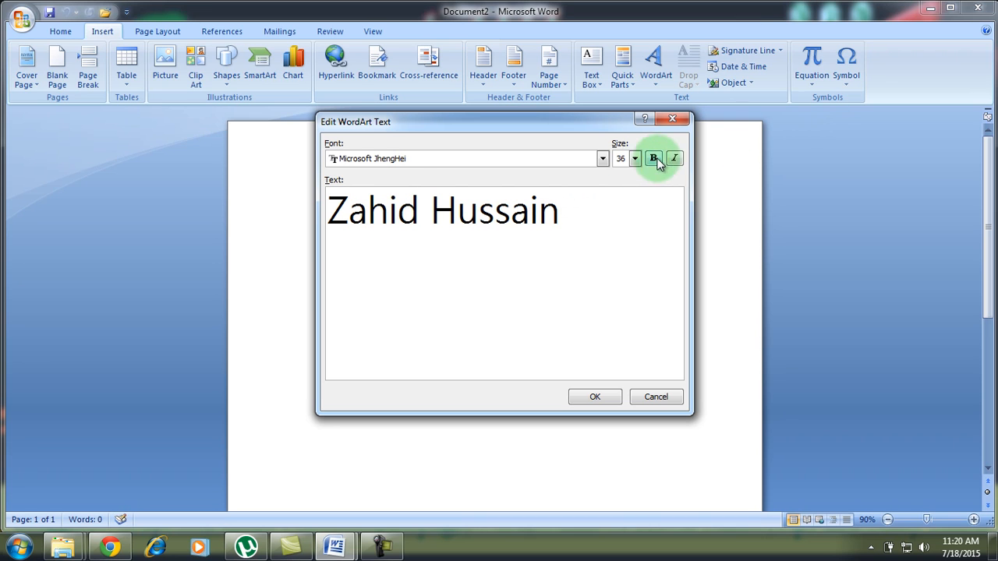
click(675, 159)
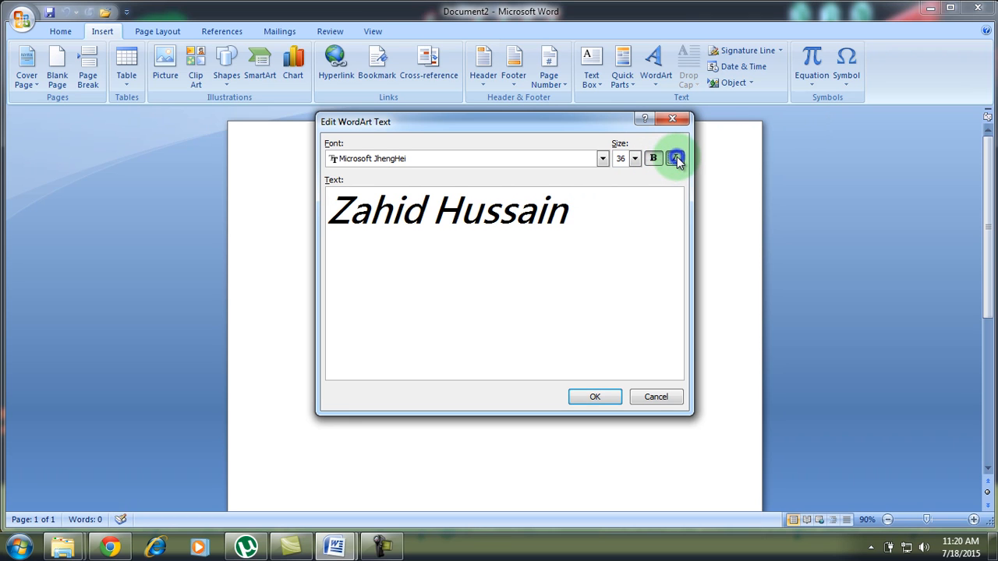
click(654, 159)
click(675, 159)
click(635, 159)
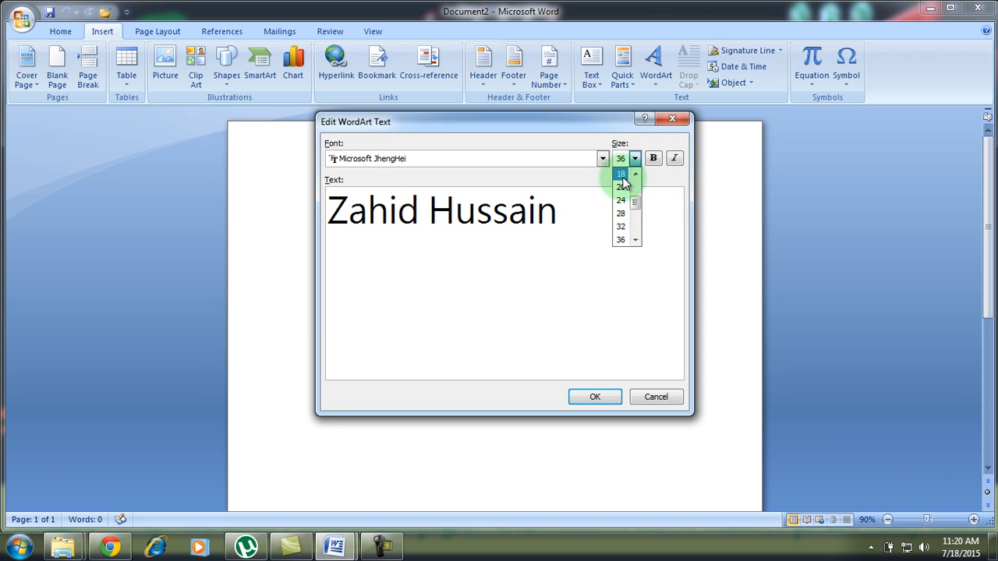
click(635, 159)
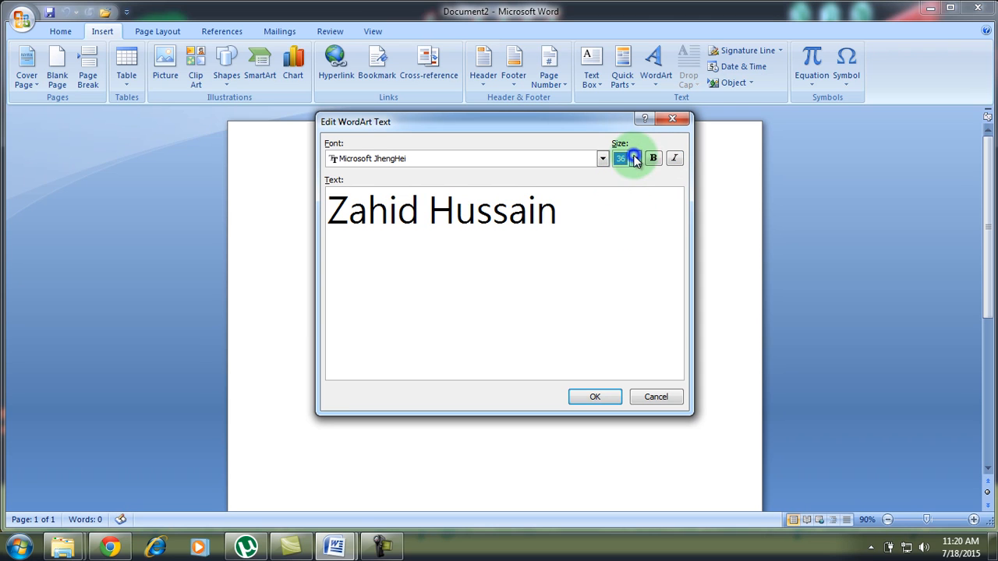
click(594, 398)
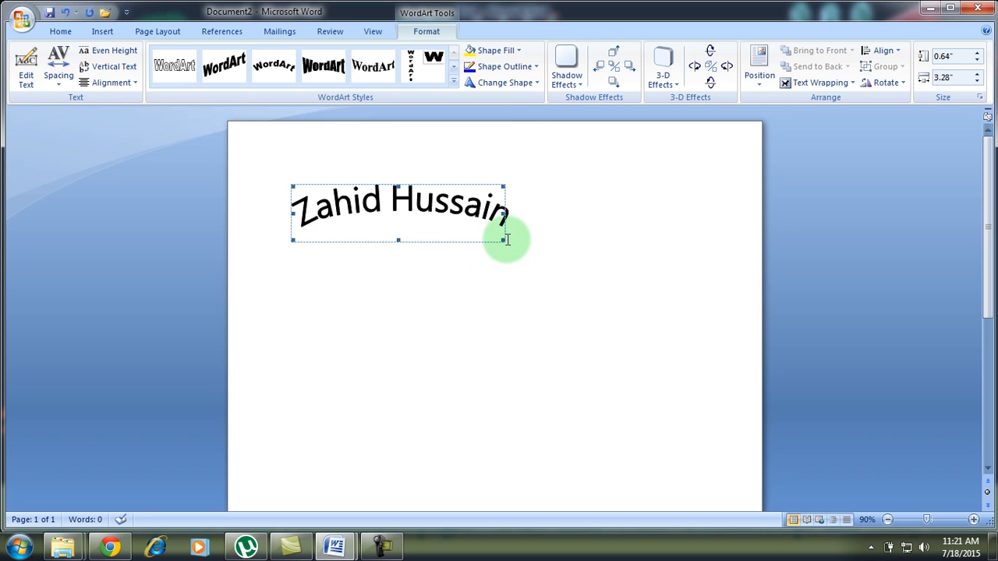
Enlarge the heading to about 1.06 by 4.27 inches and preview several WordArt styles
drag(504, 240, 569, 272)
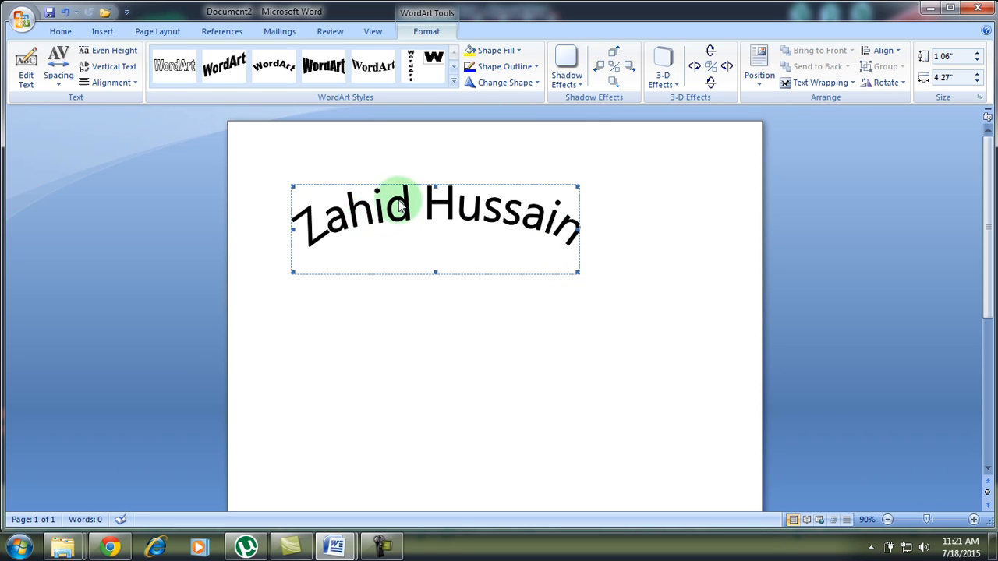
click(179, 79)
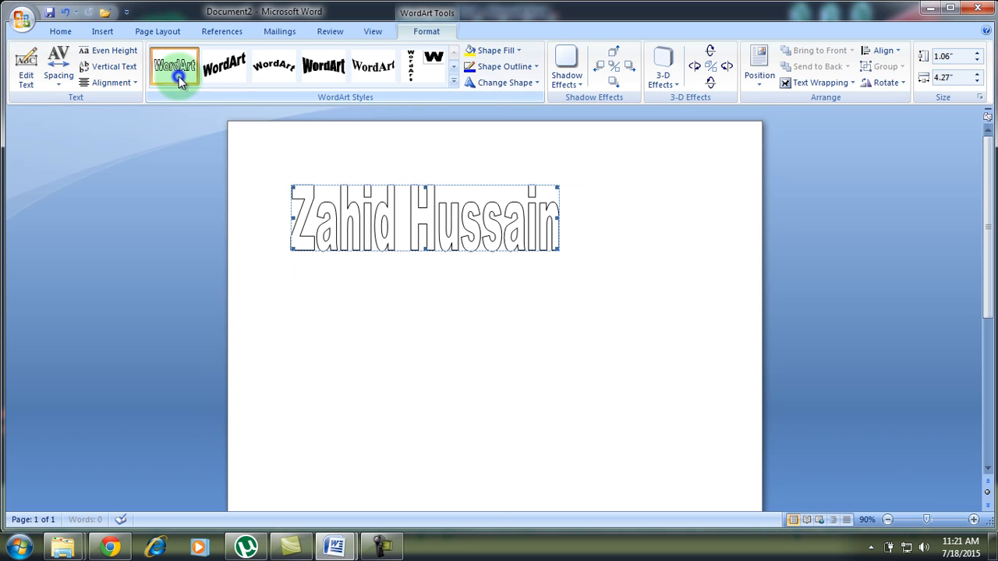
click(227, 72)
click(307, 72)
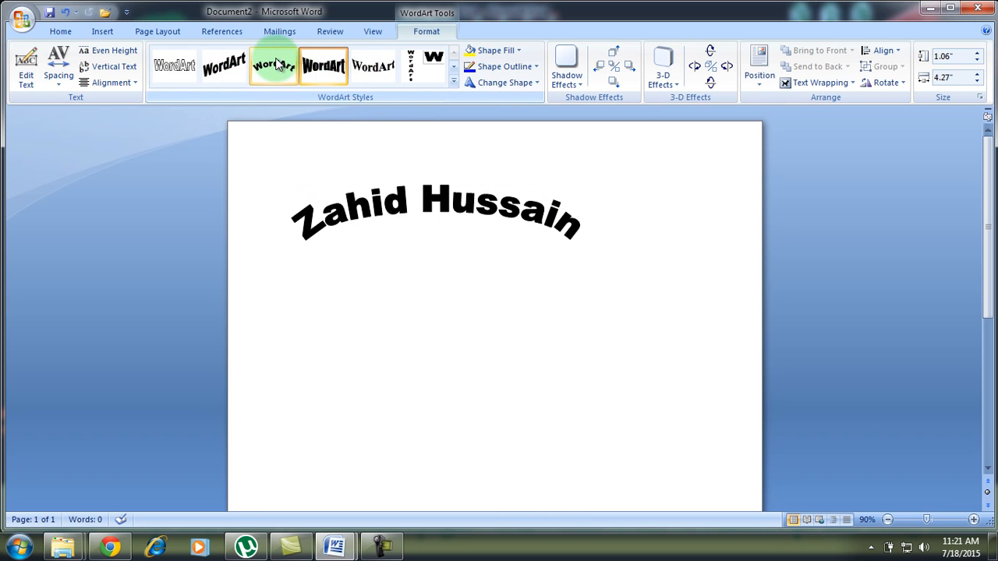
click(453, 85)
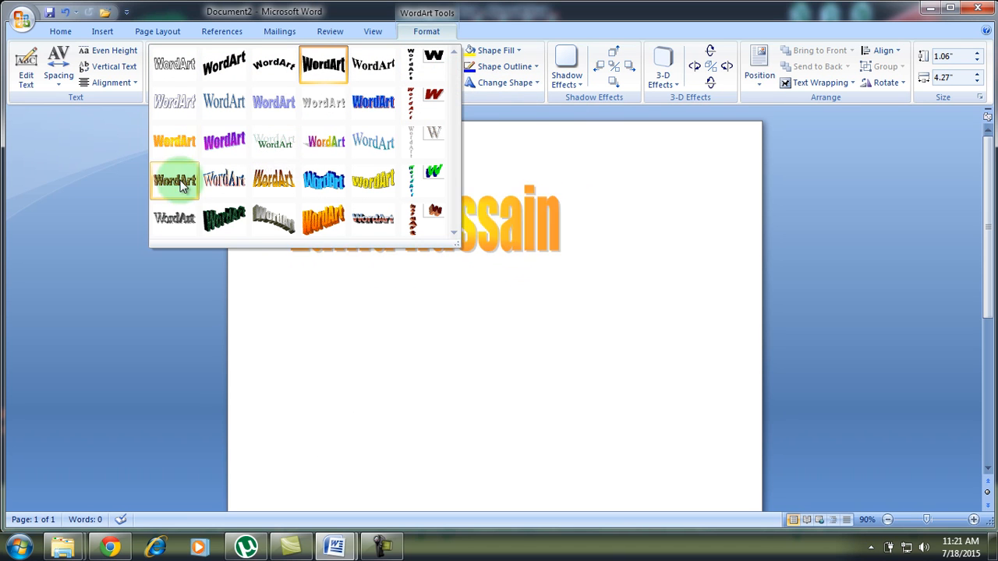
click(288, 142)
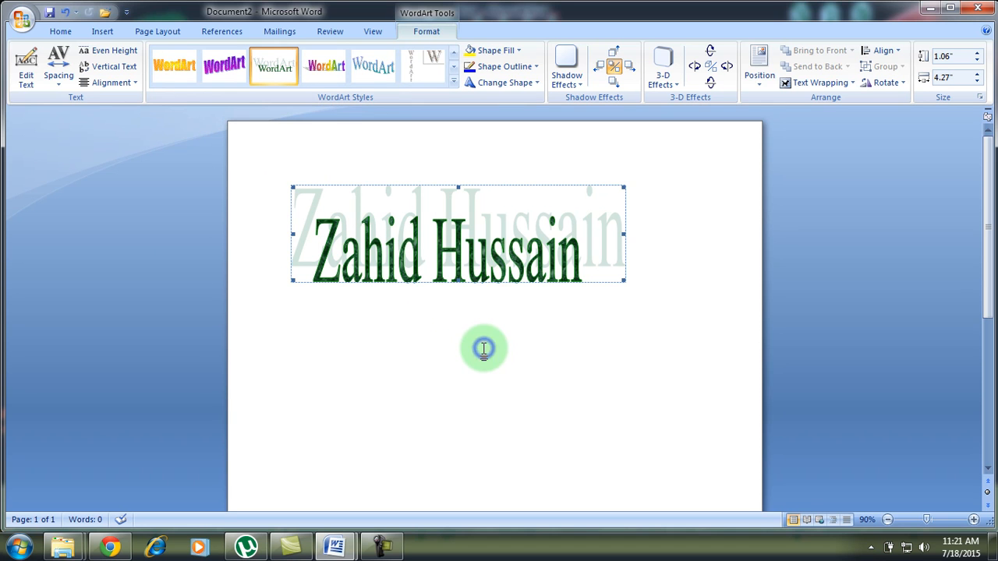
click(554, 413)
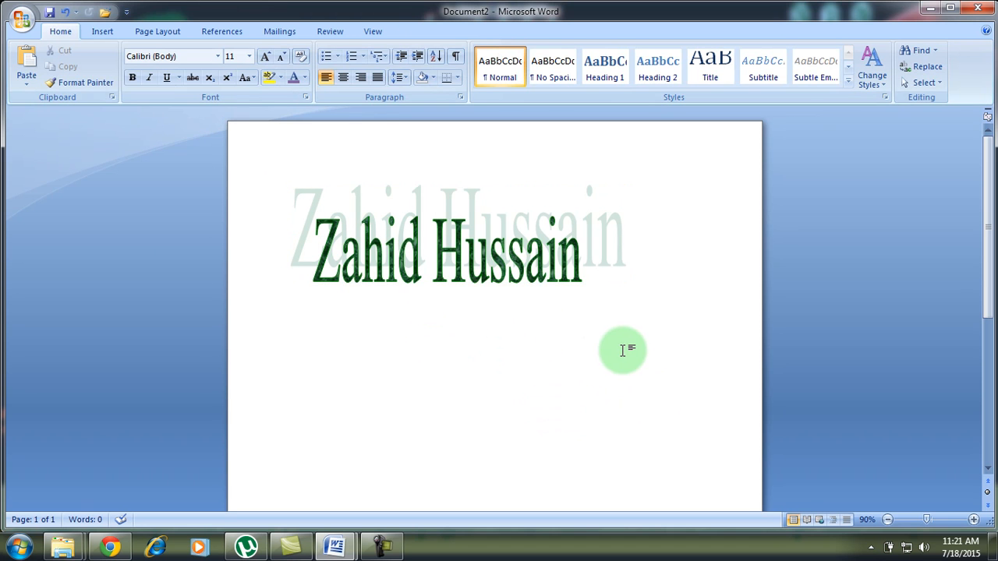
Reselect the heading and apply the first, plain outlined WordArt style
double_click(430, 229)
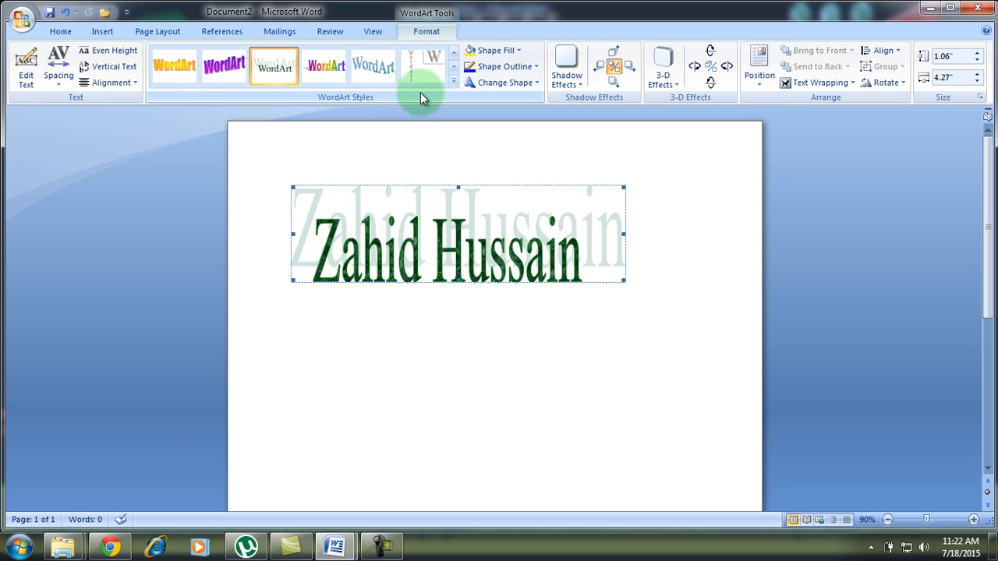
click(455, 56)
click(456, 51)
click(456, 53)
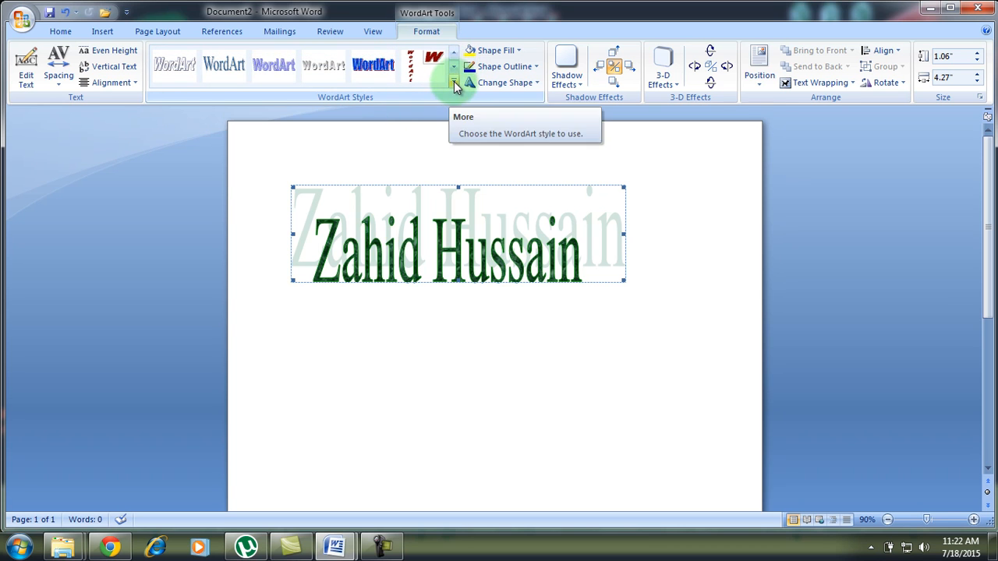
click(454, 83)
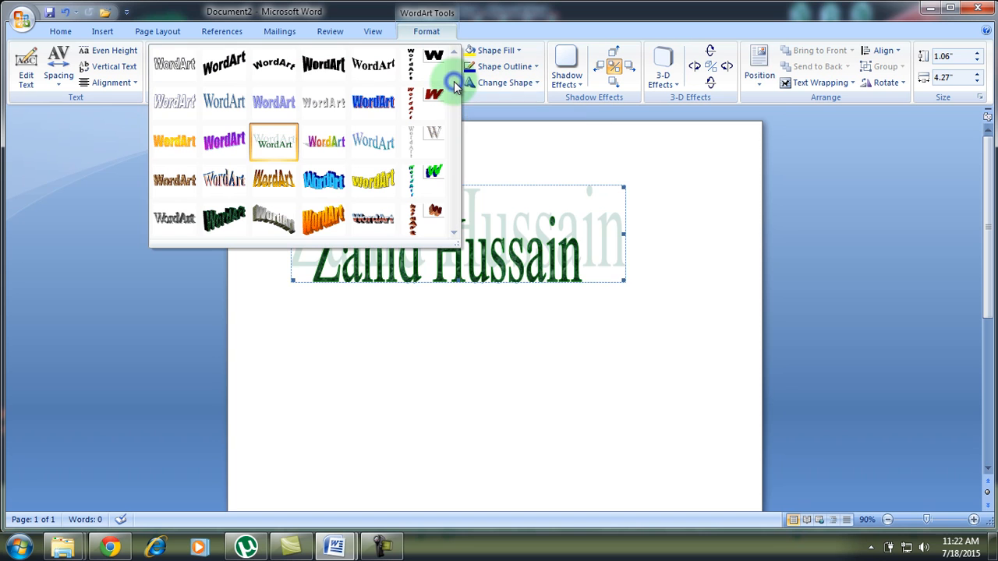
click(173, 68)
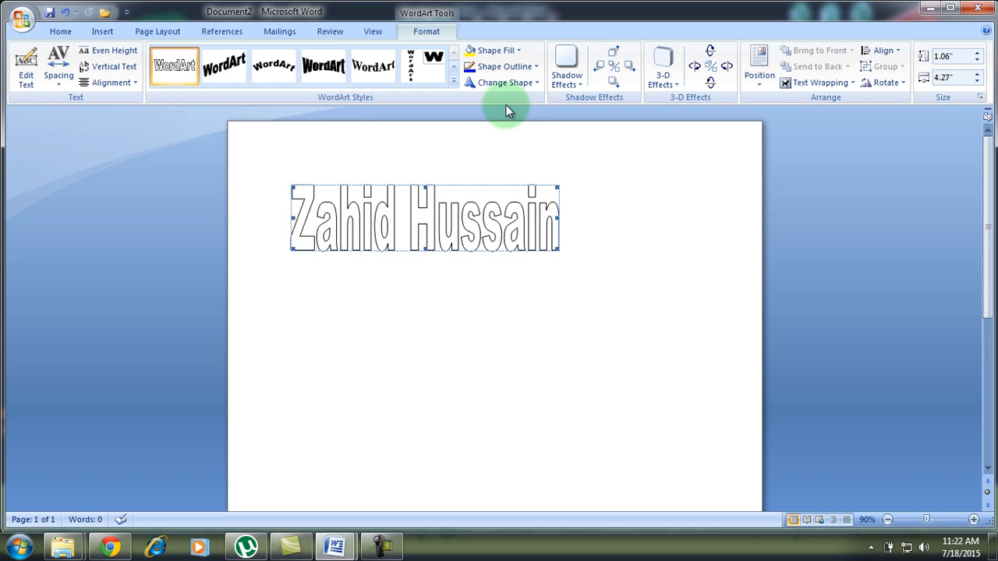
Give the WordArt a red-brown Shape Fill and a green Shape Outline
click(519, 51)
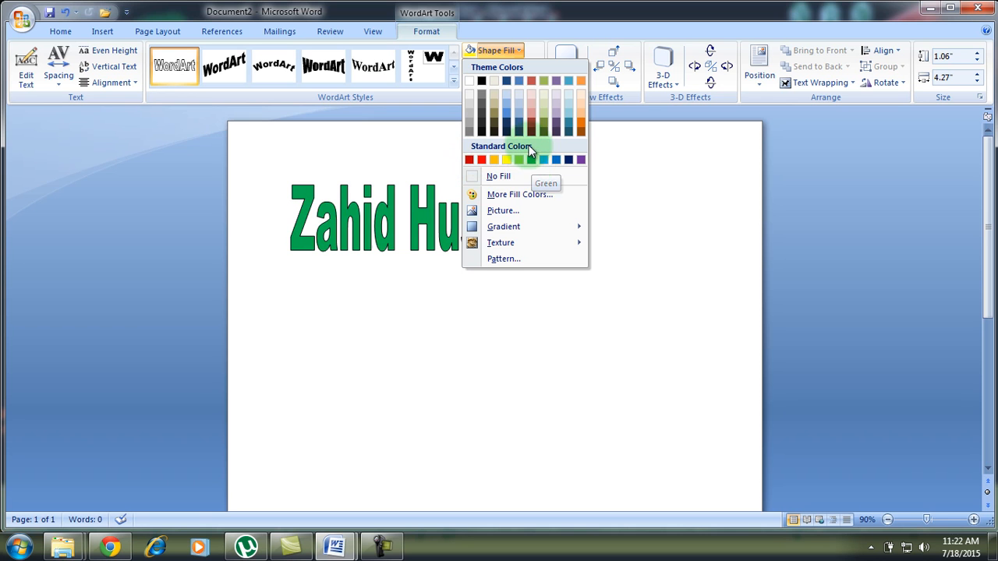
click(531, 82)
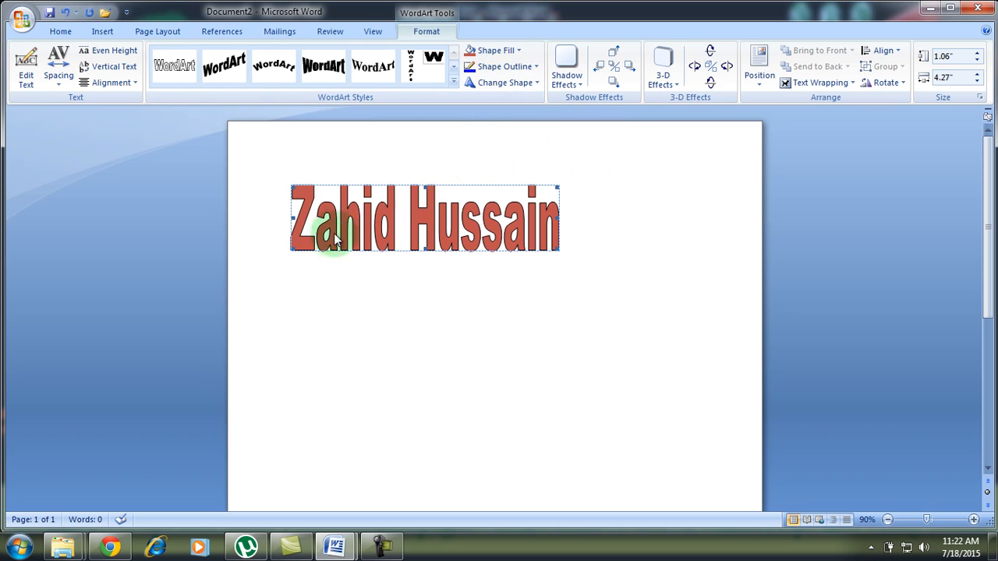
click(538, 66)
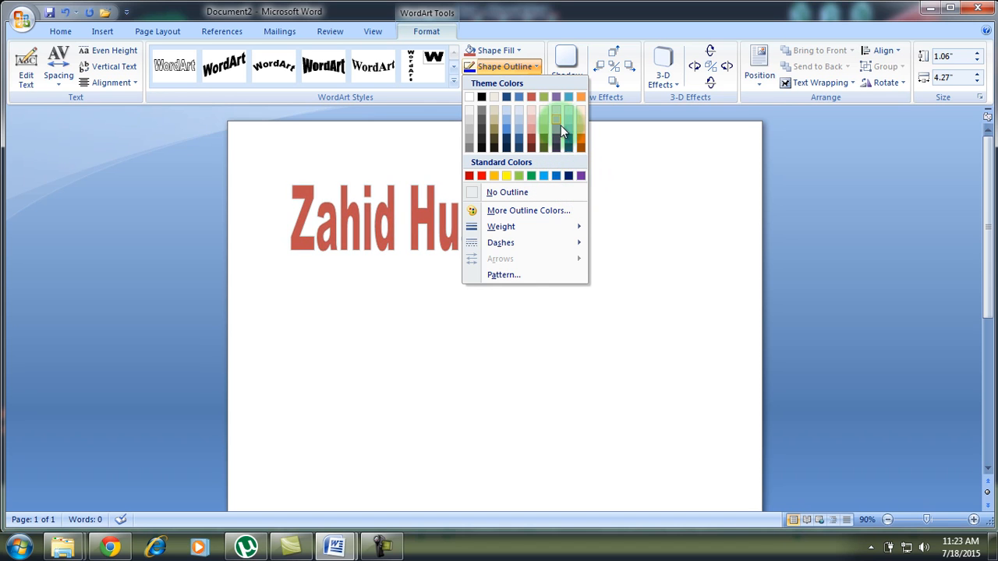
click(530, 177)
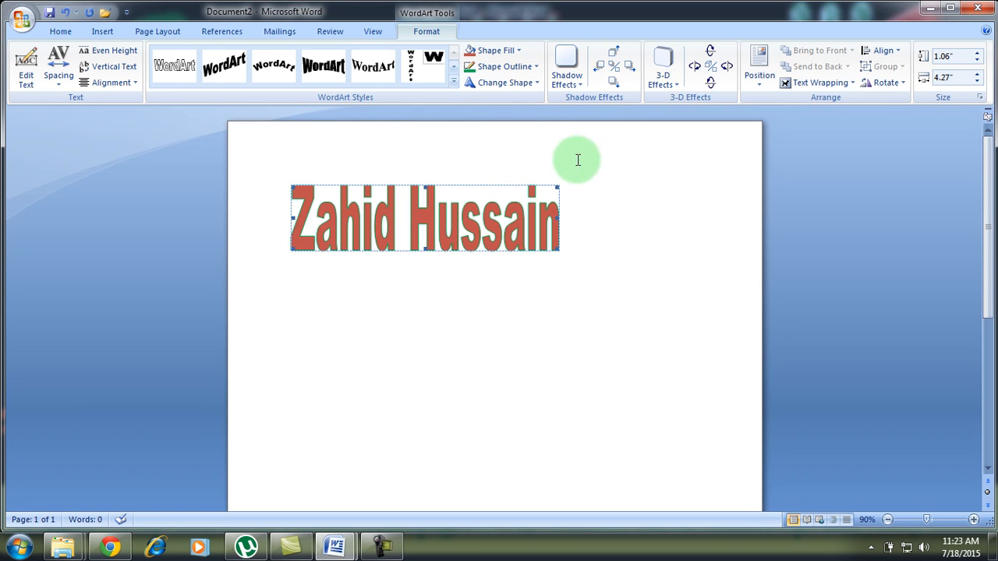
Apply the wave shape from Change Shape's Warp options to the WordArt
click(533, 84)
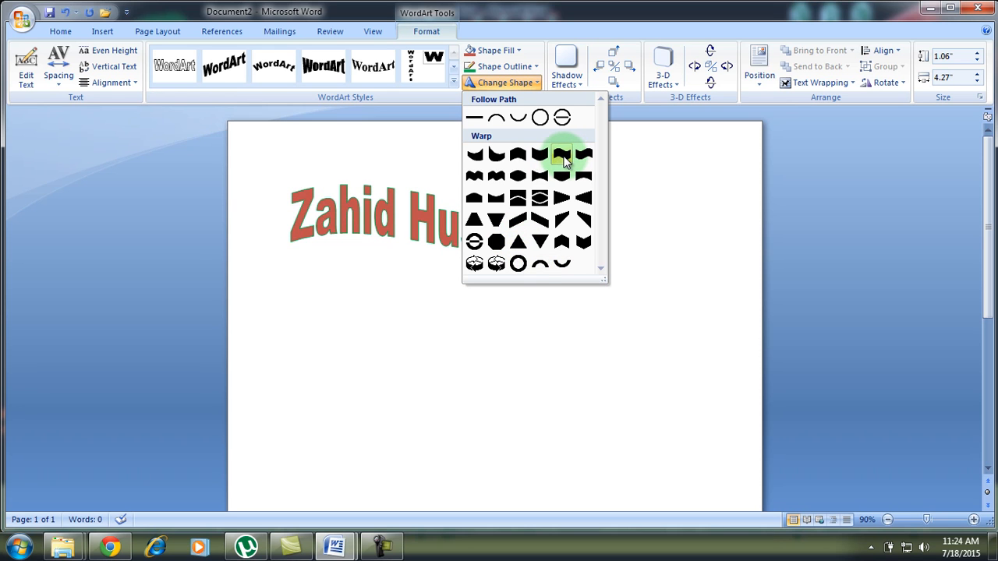
click(563, 156)
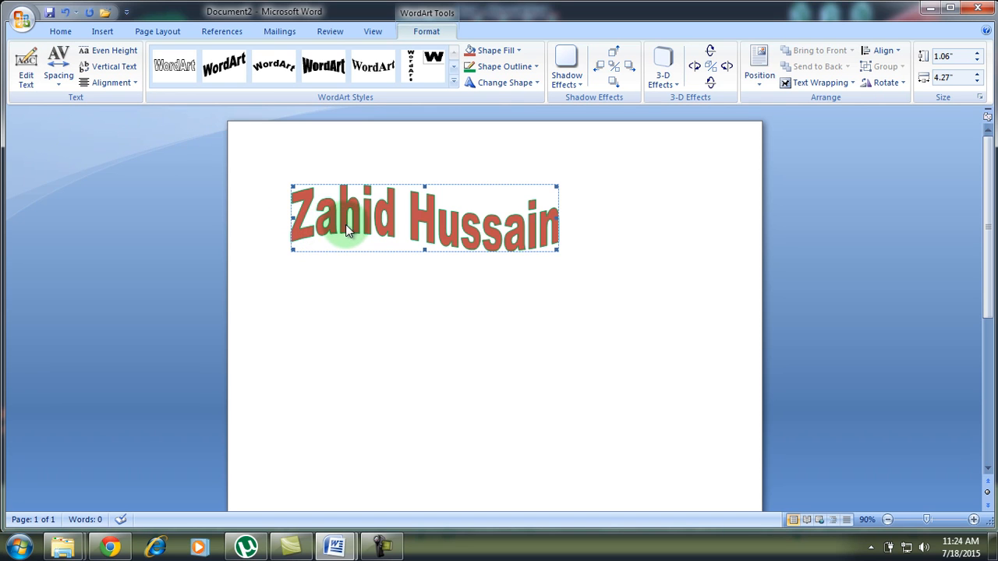
click(59, 78)
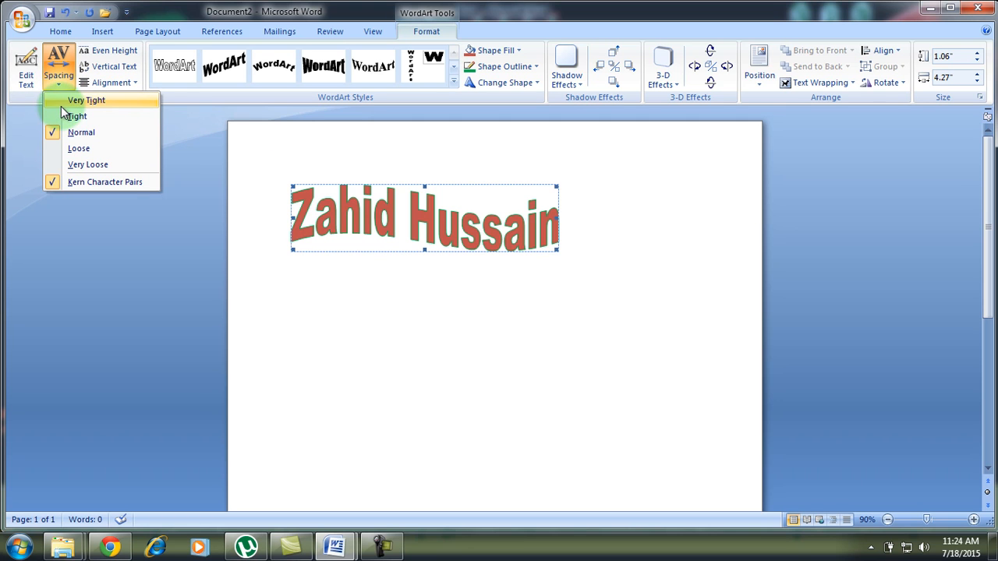
click(77, 103)
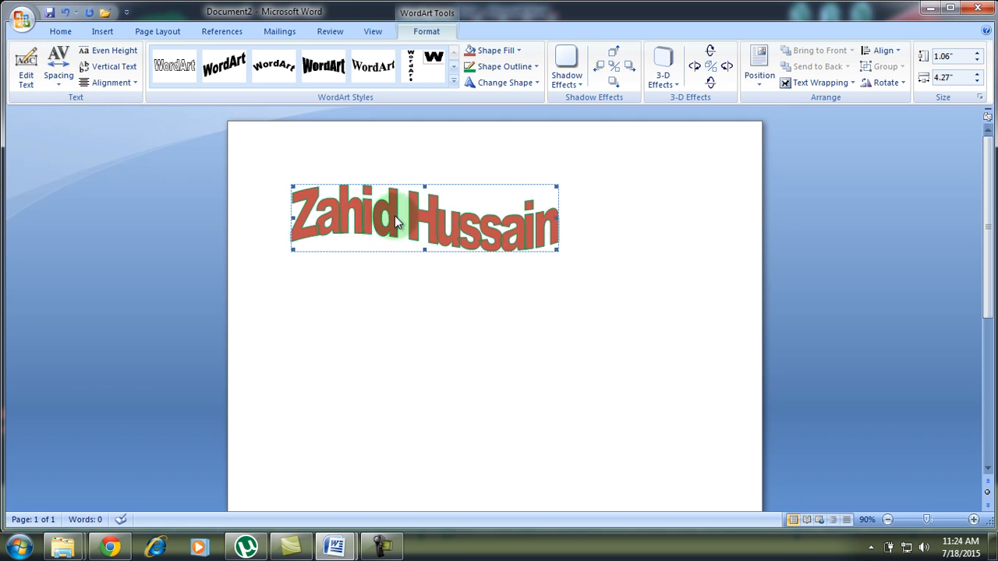
click(60, 78)
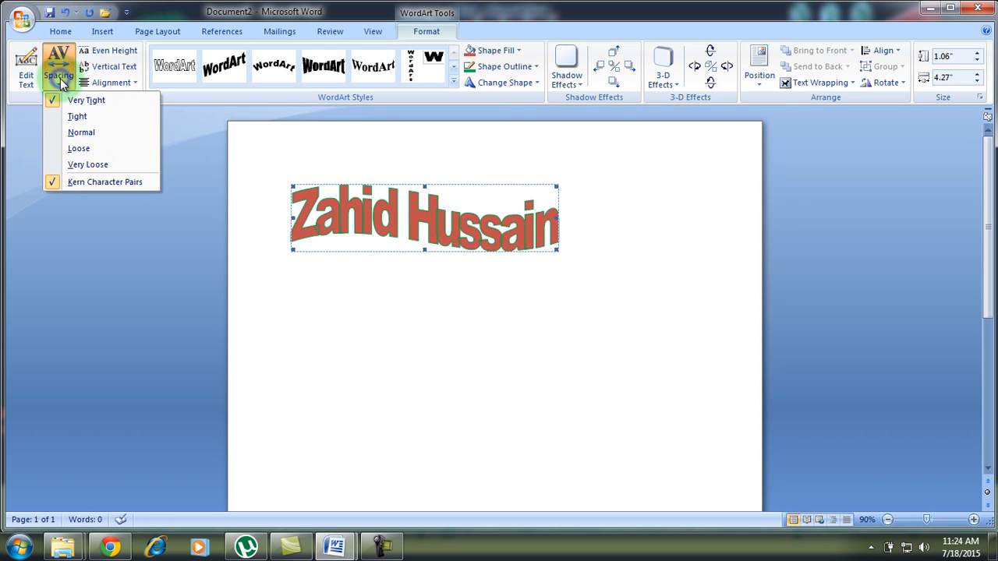
click(89, 149)
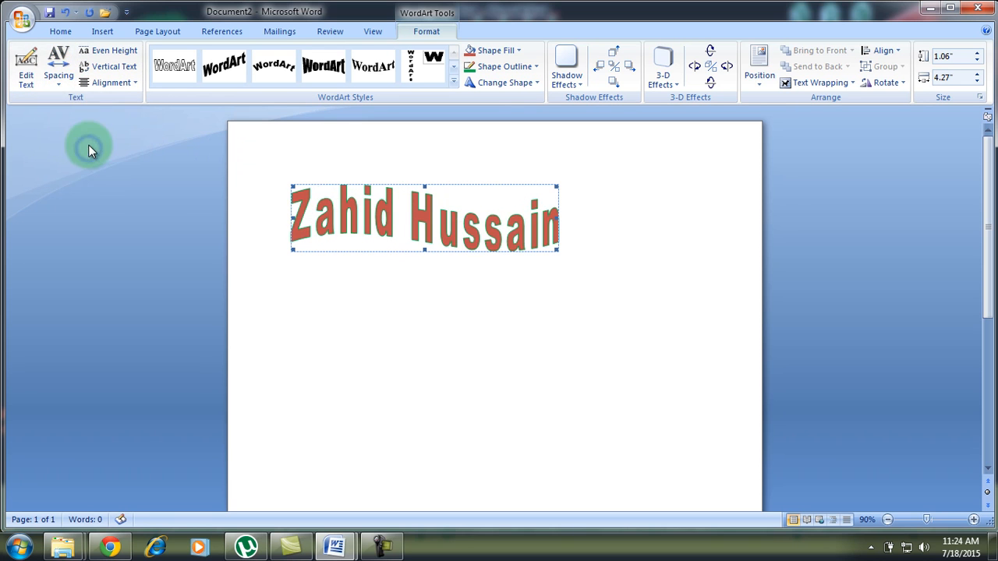
click(52, 74)
click(85, 165)
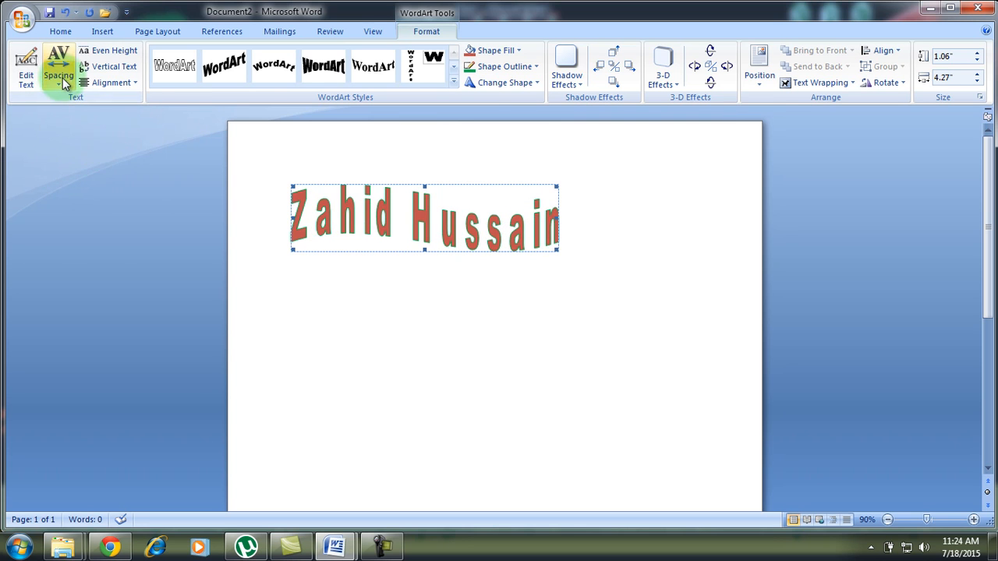
click(61, 80)
click(67, 131)
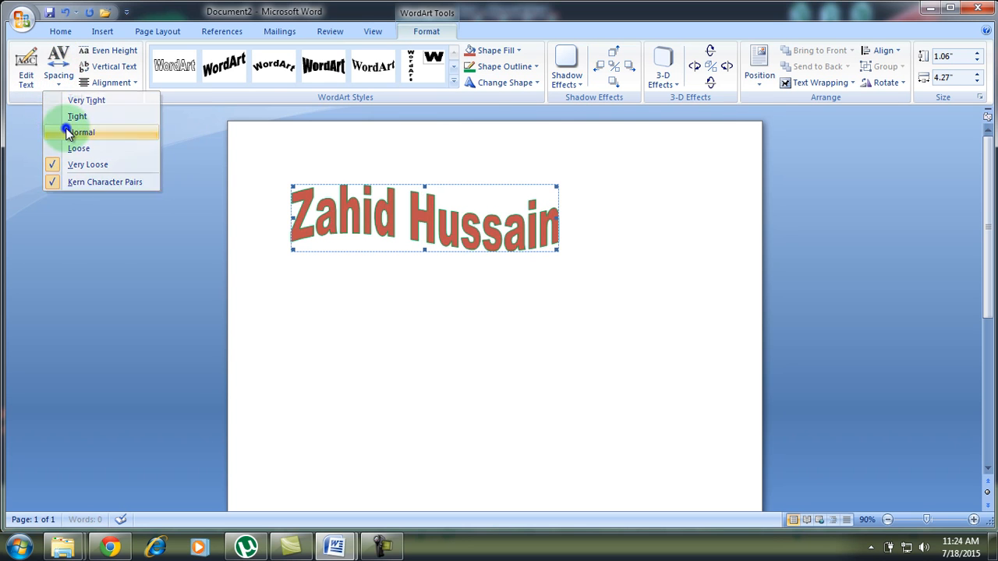
click(113, 52)
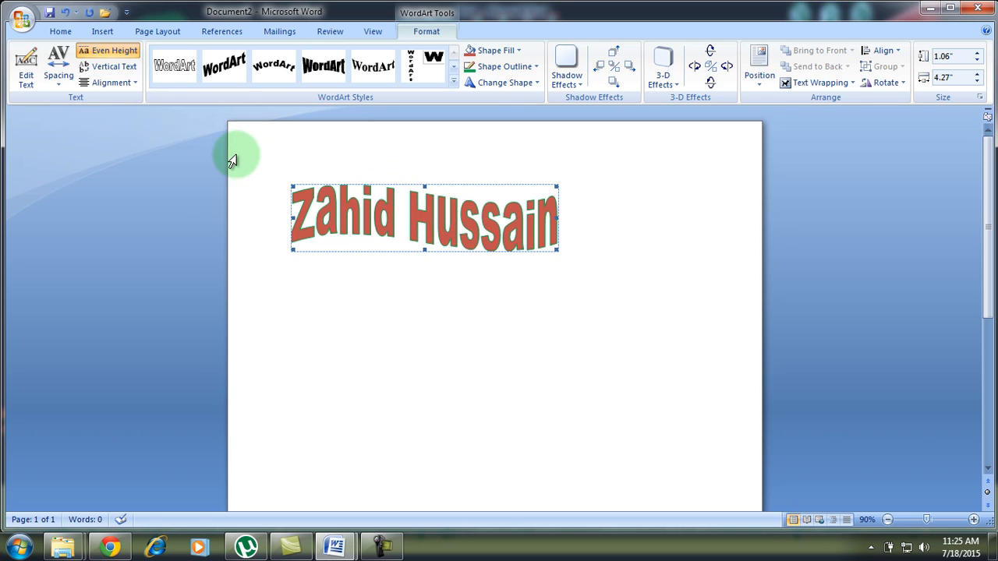
click(109, 56)
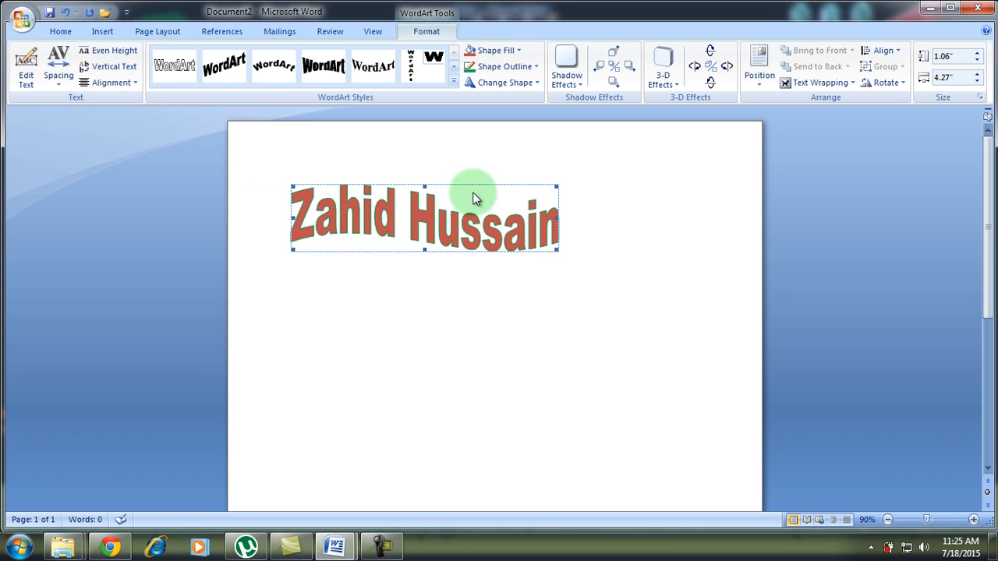
click(126, 68)
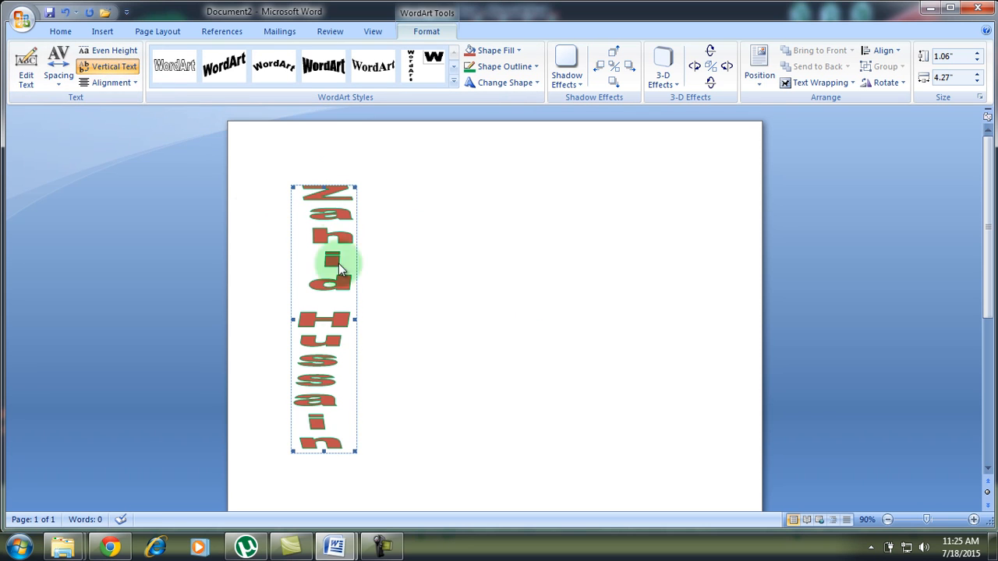
click(129, 66)
click(134, 83)
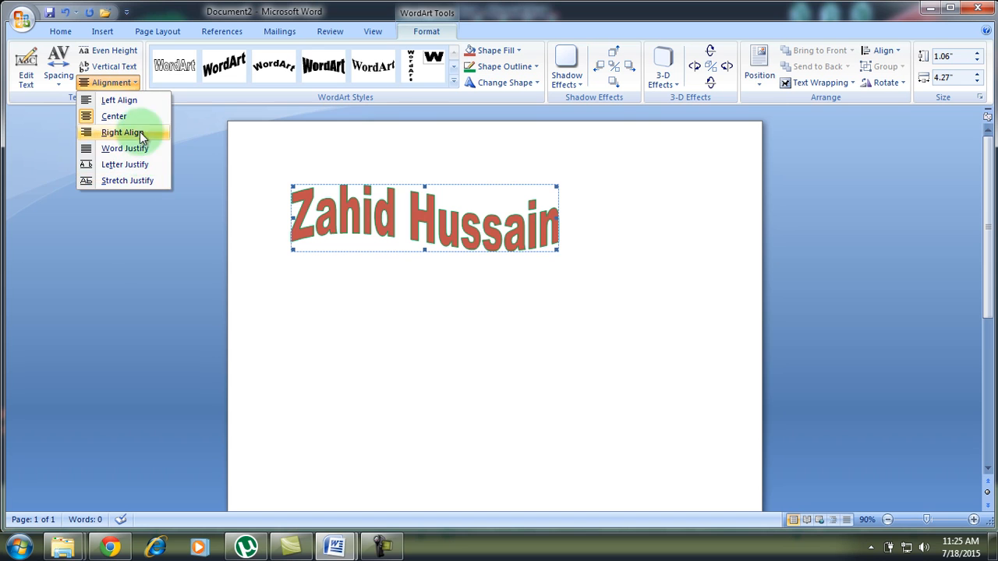
click(130, 85)
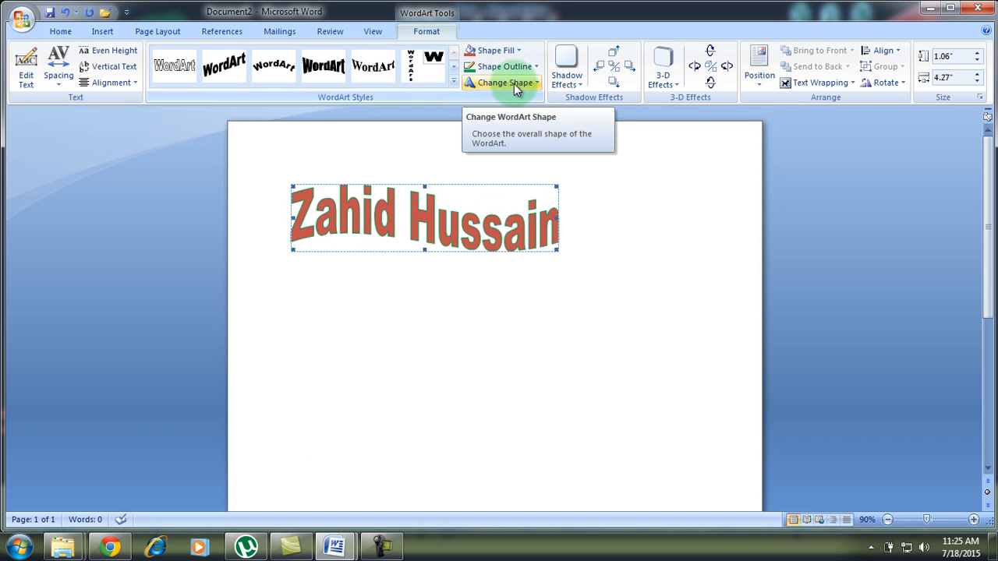
Nudge the WordArt's shadow up seven steps, then switch the shadow off
click(575, 84)
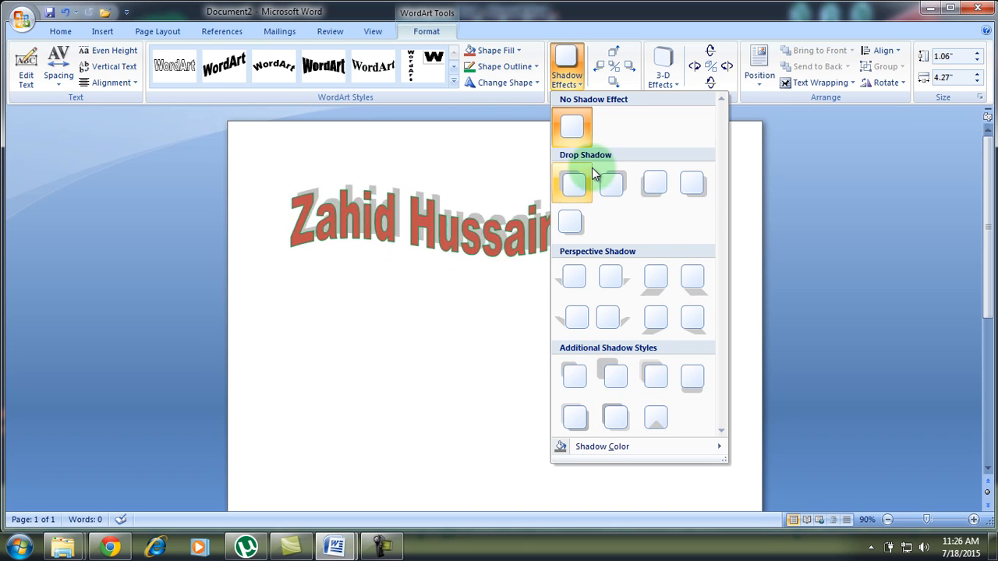
click(566, 75)
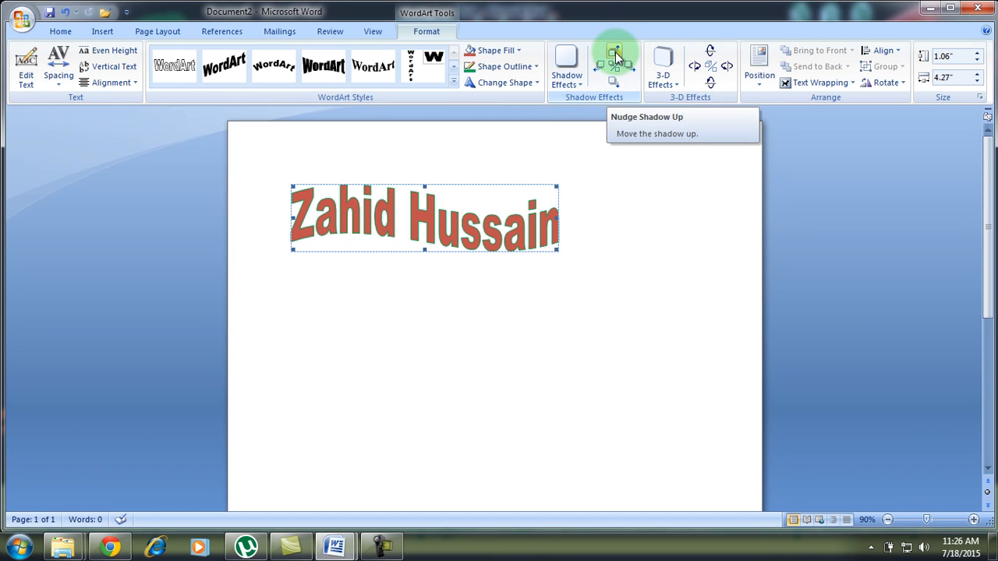
click(616, 57)
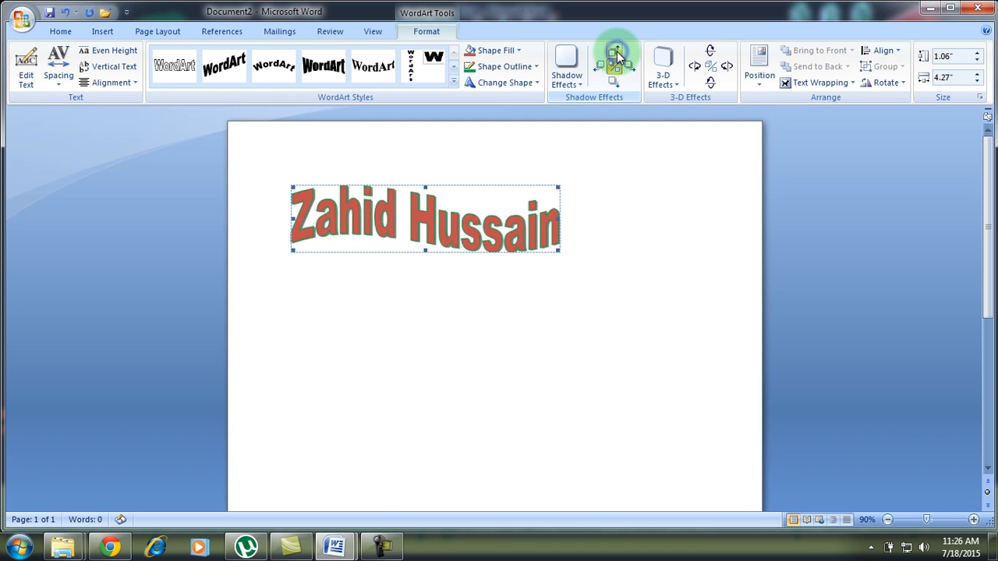
click(615, 57)
click(615, 57)
click(615, 57)
click(616, 57)
click(616, 56)
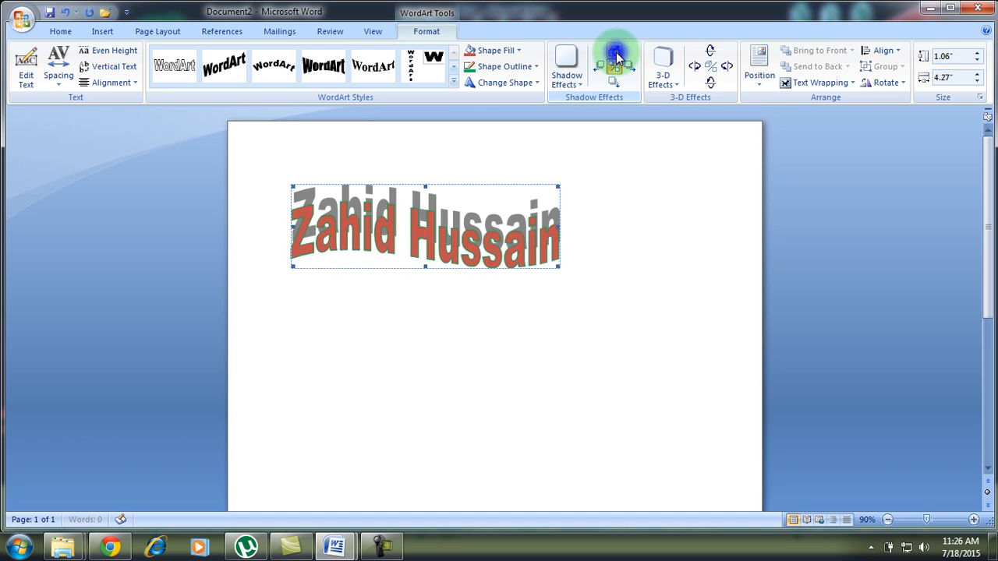
click(615, 57)
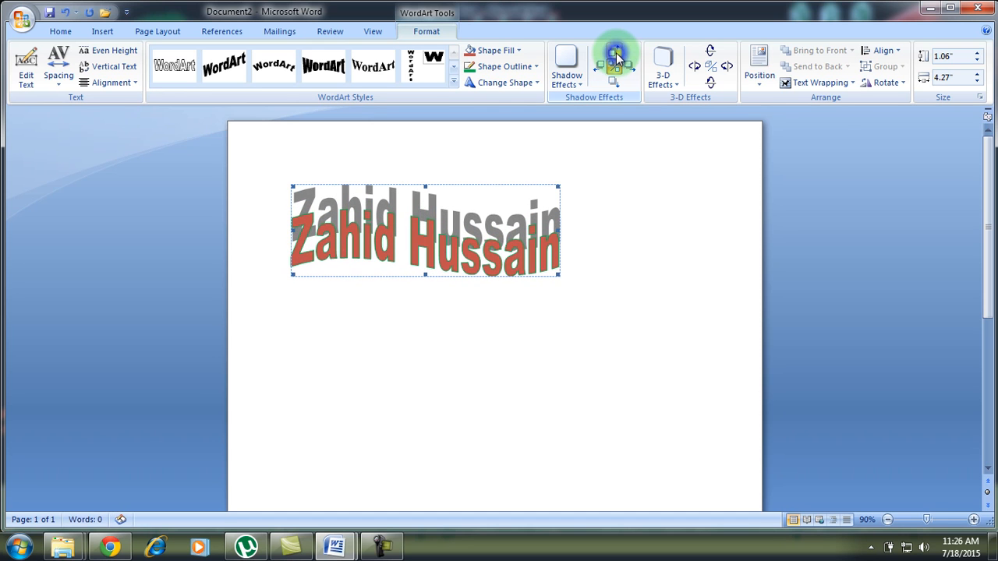
click(614, 68)
click(614, 69)
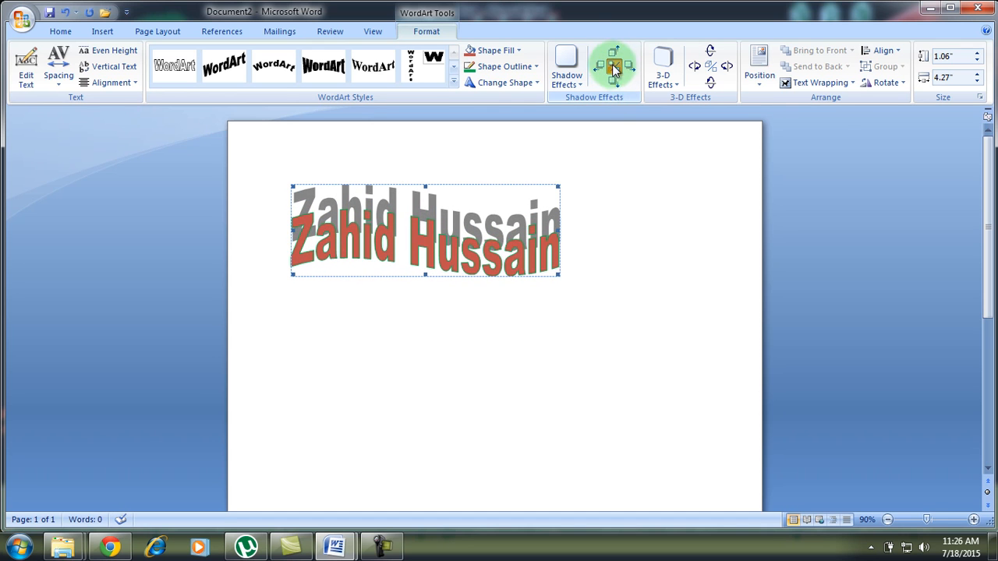
click(614, 69)
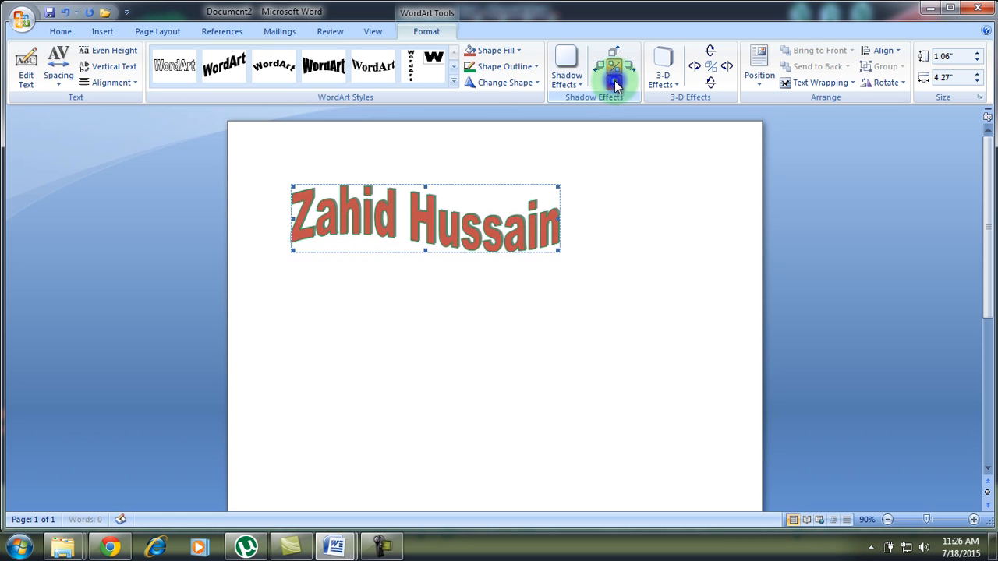
Bring the shadow back and nudge it down, left twice, then right twice
click(615, 83)
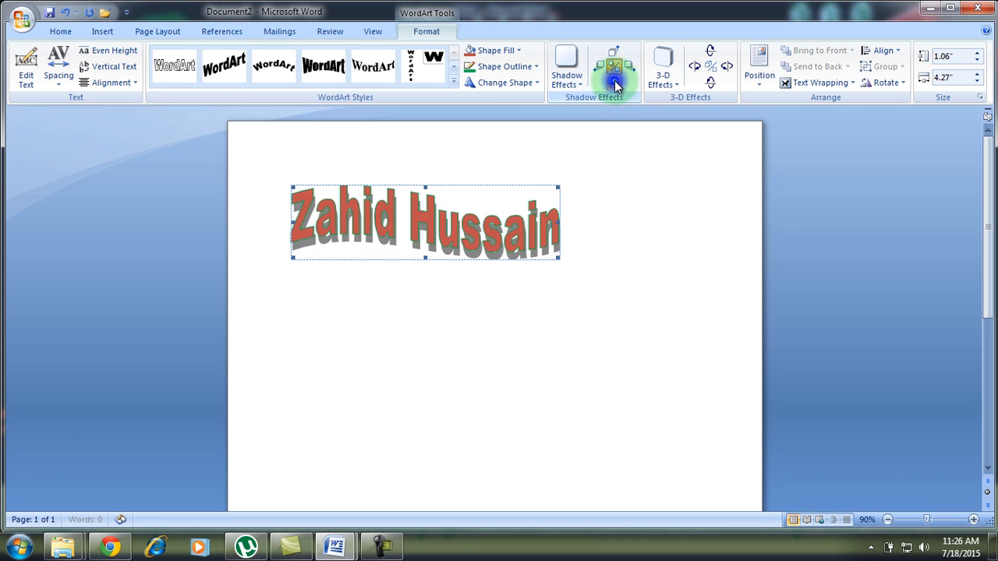
click(615, 83)
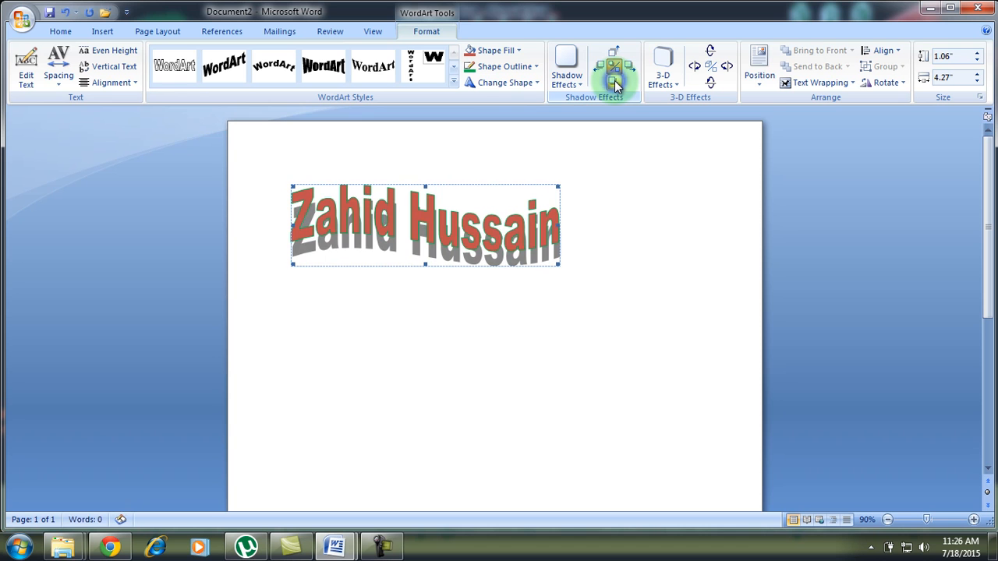
click(599, 74)
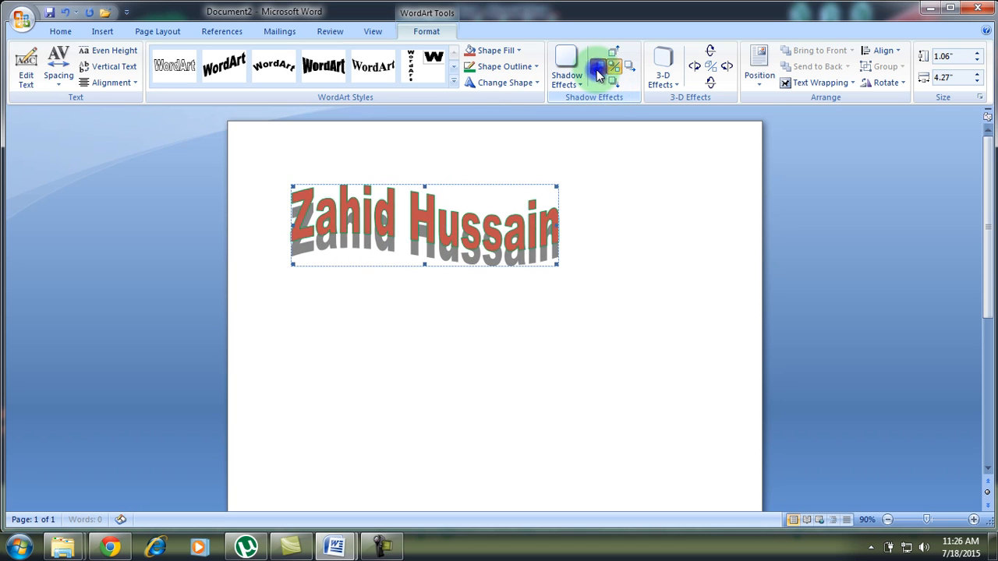
click(599, 74)
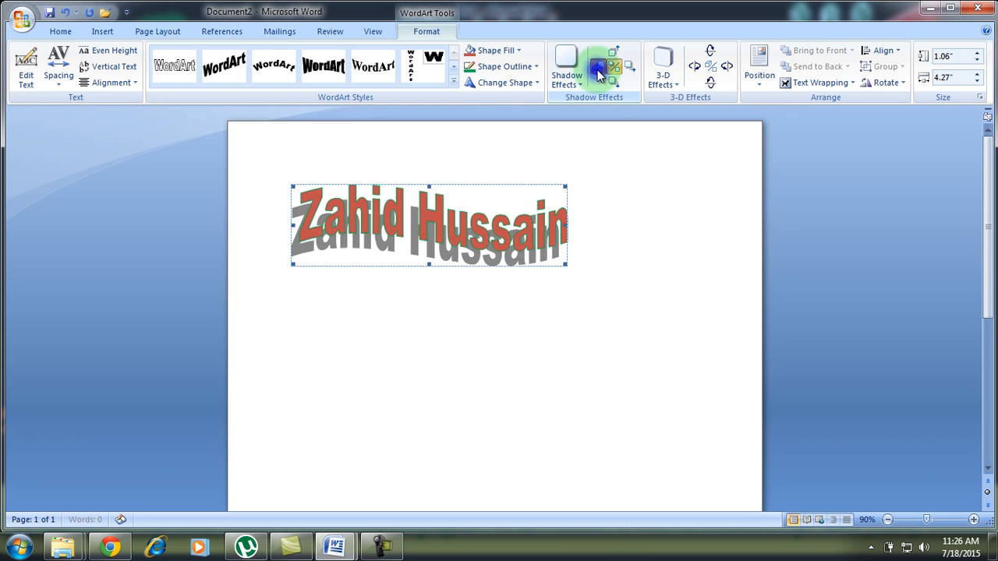
click(634, 68)
click(635, 70)
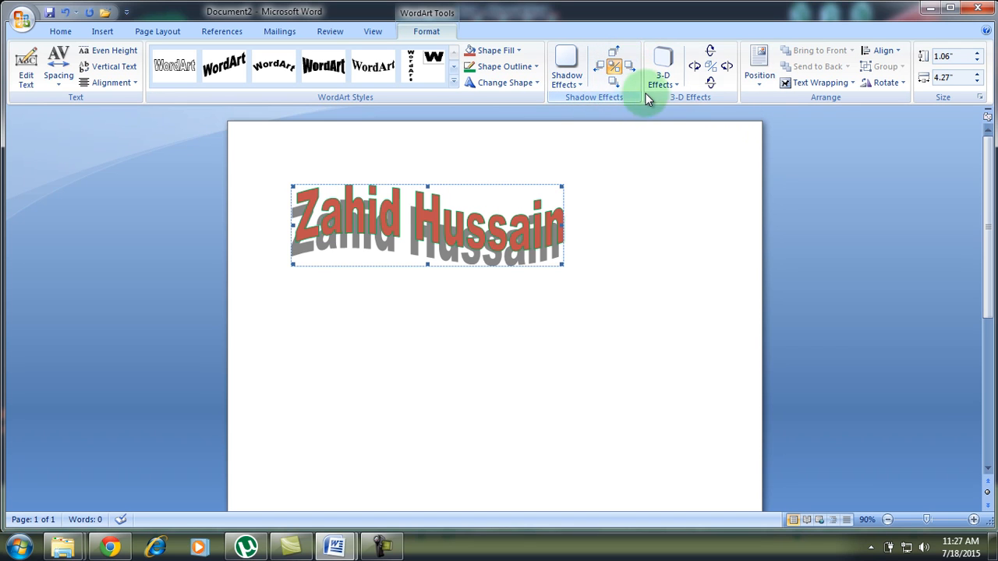
Turn the WordArt shadow off and preview 3-D effects without applying any
click(614, 69)
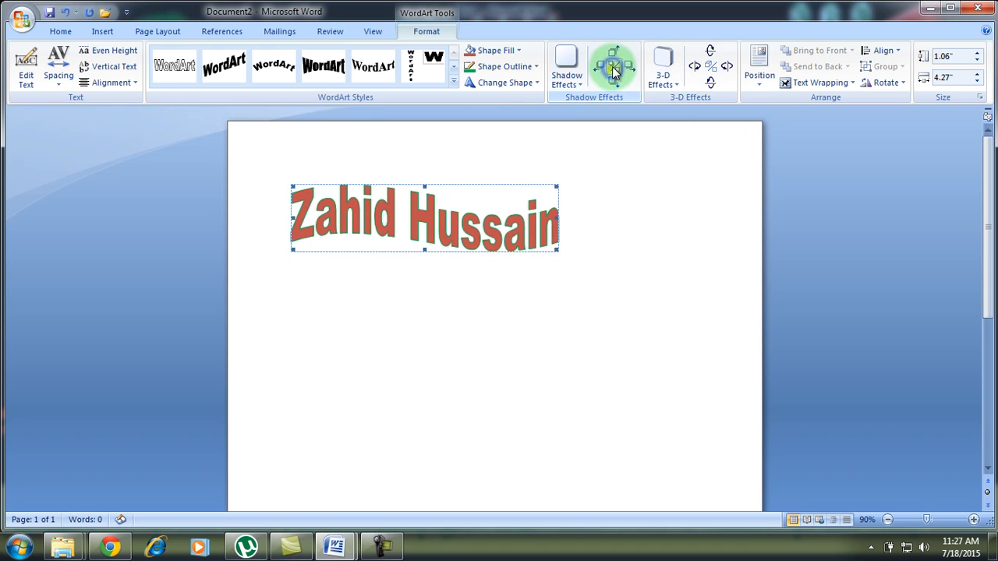
click(672, 85)
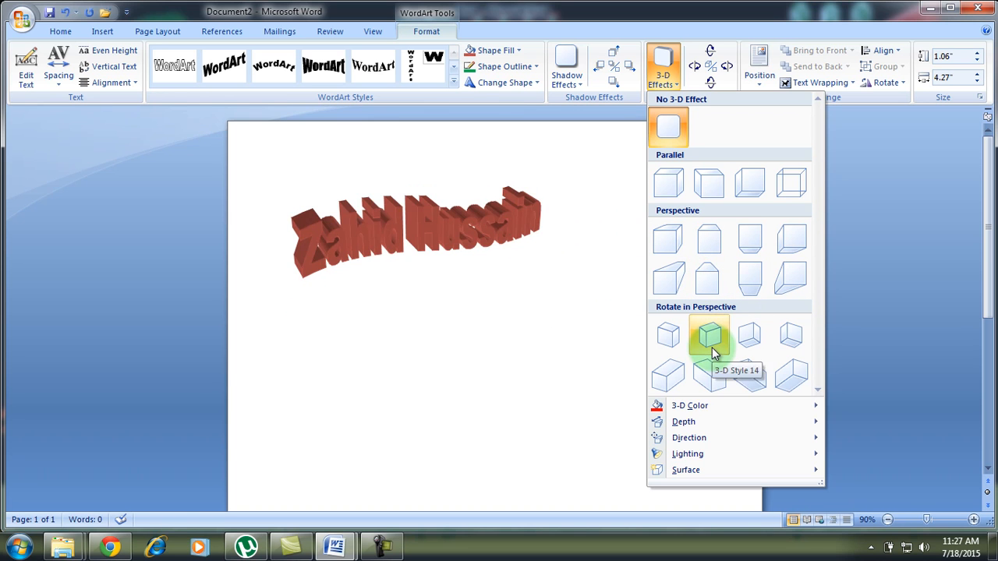
mouse_move(716, 411)
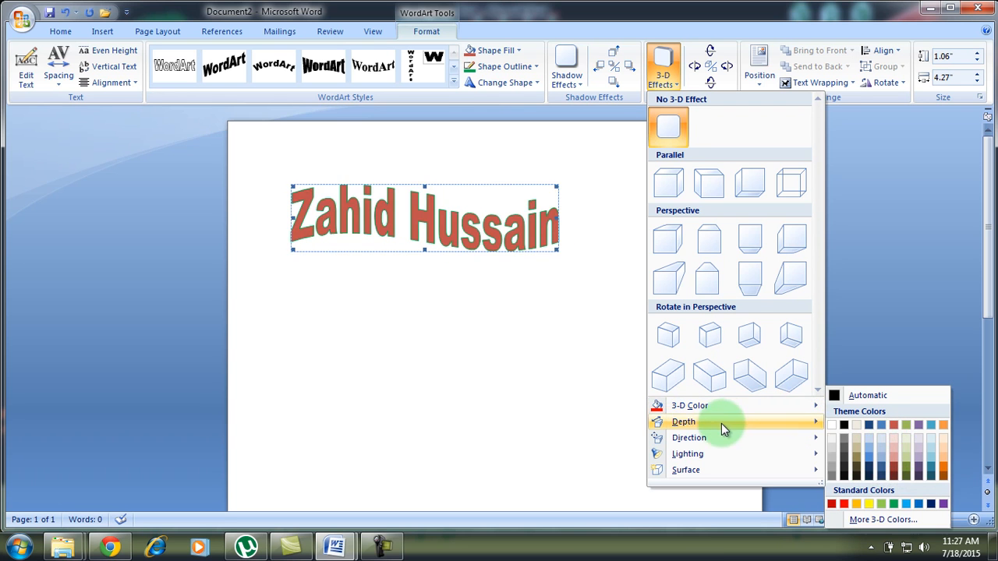
mouse_move(709, 471)
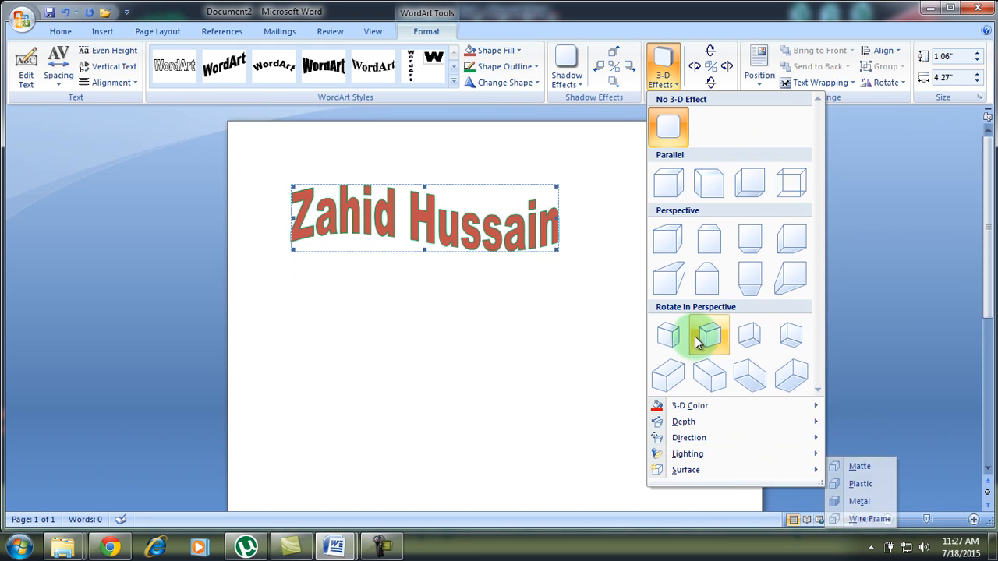
click(660, 75)
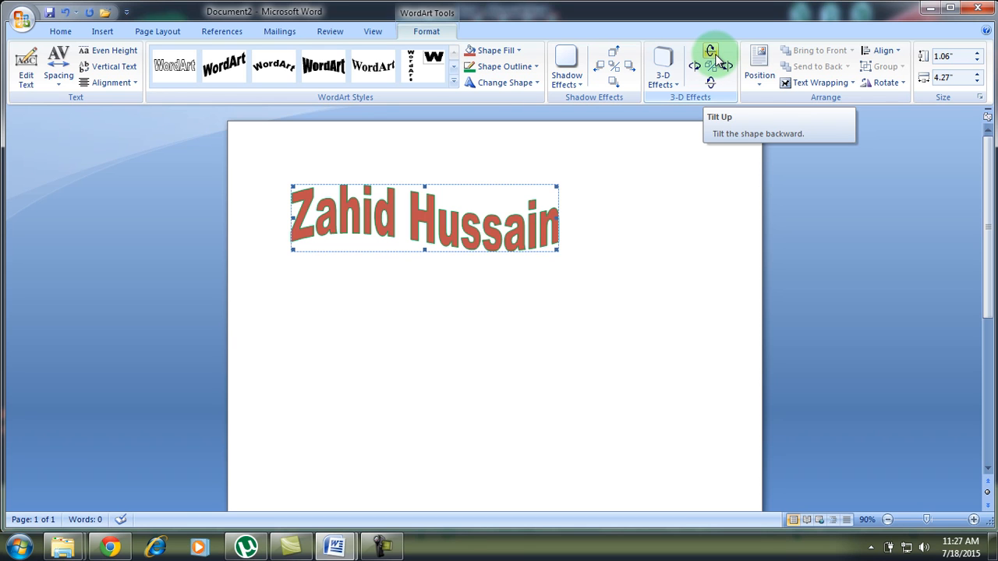
Set the WordArt's position to top centre With Text Wrapping, after trying top left
click(757, 82)
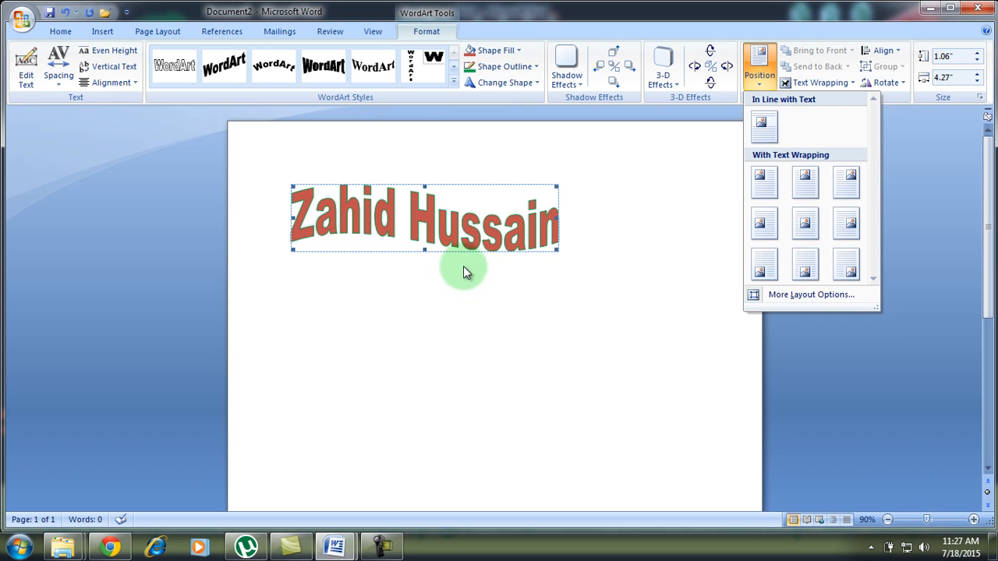
click(761, 181)
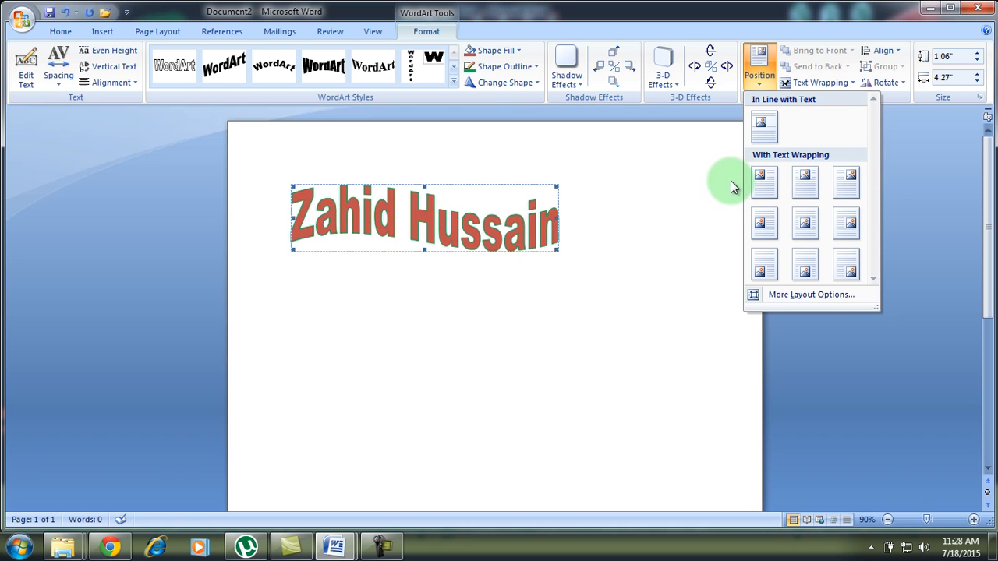
click(805, 180)
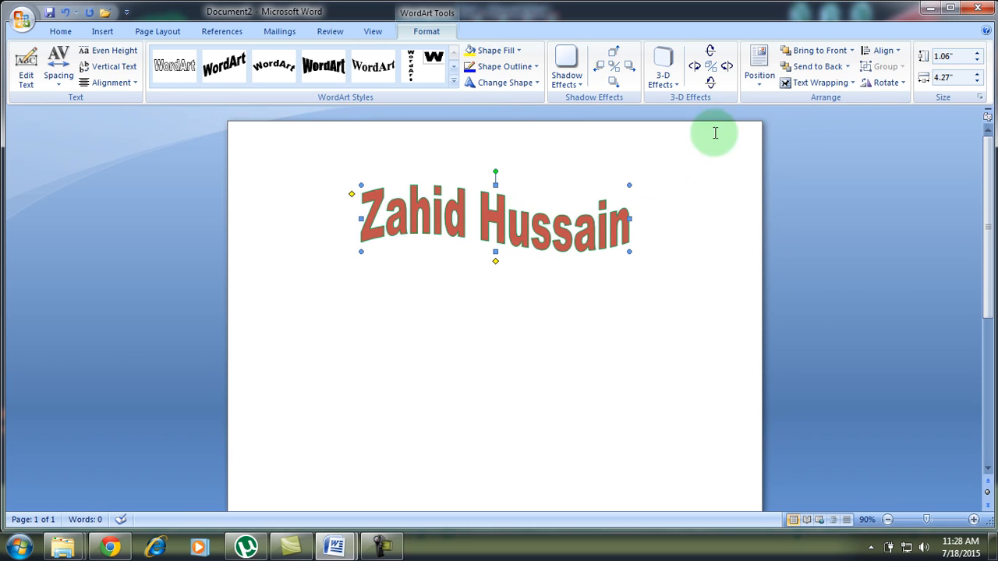
click(759, 68)
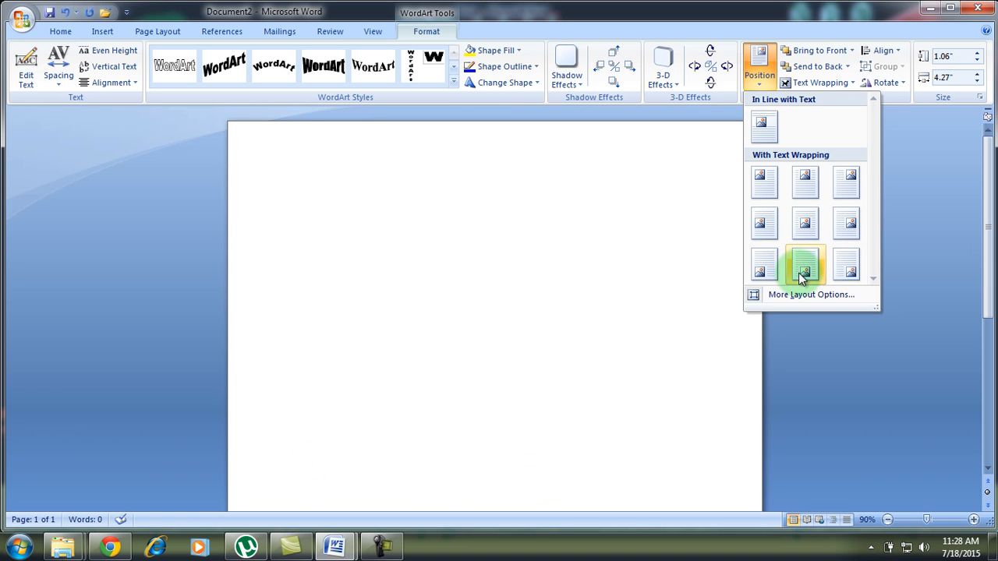
drag(988, 253, 983, 384)
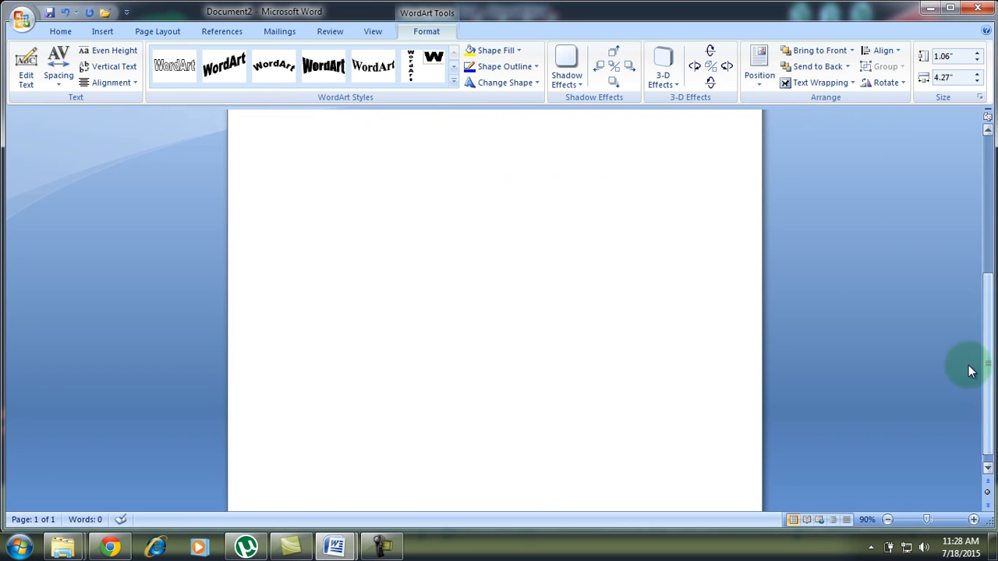
click(760, 69)
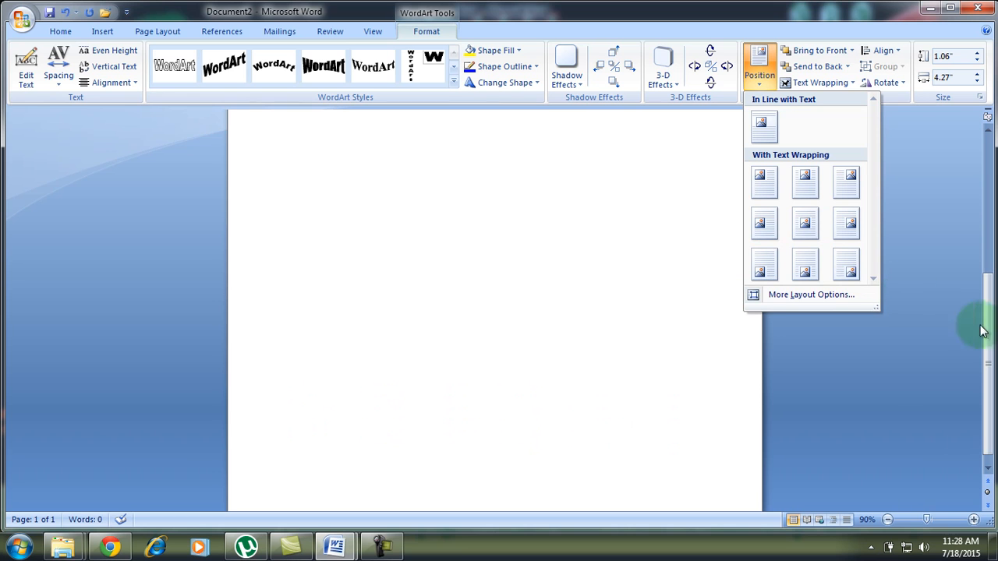
drag(989, 341, 983, 161)
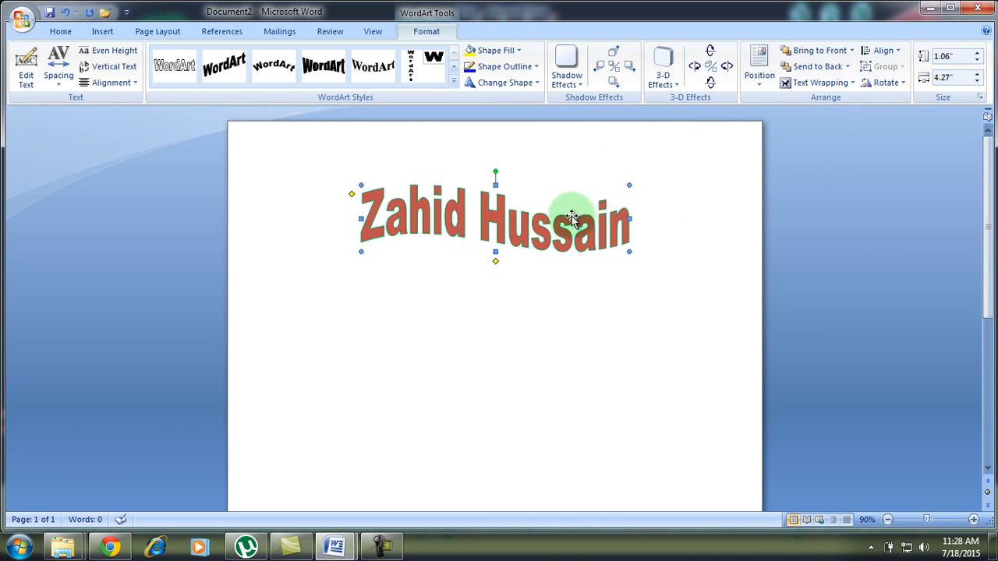
click(897, 82)
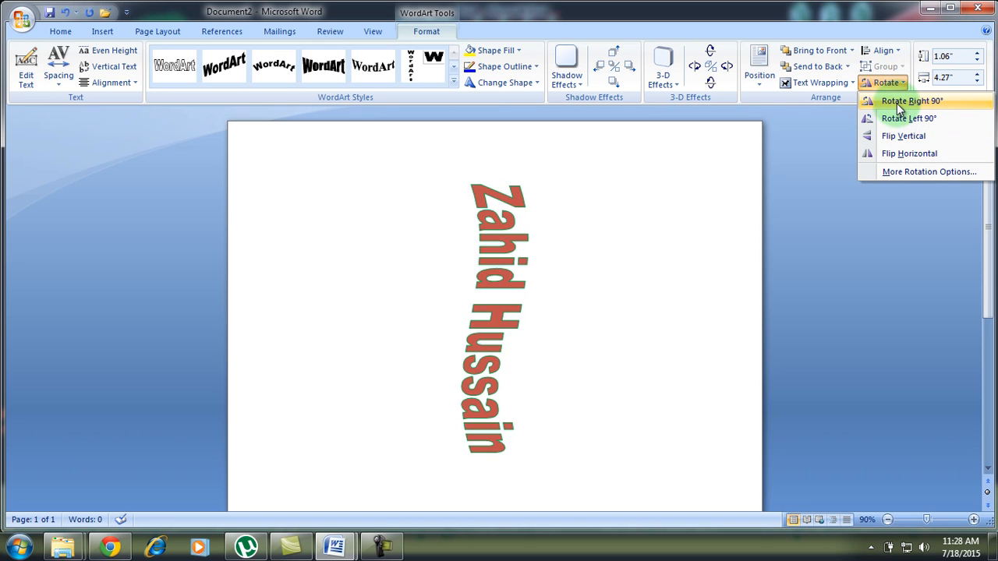
click(892, 51)
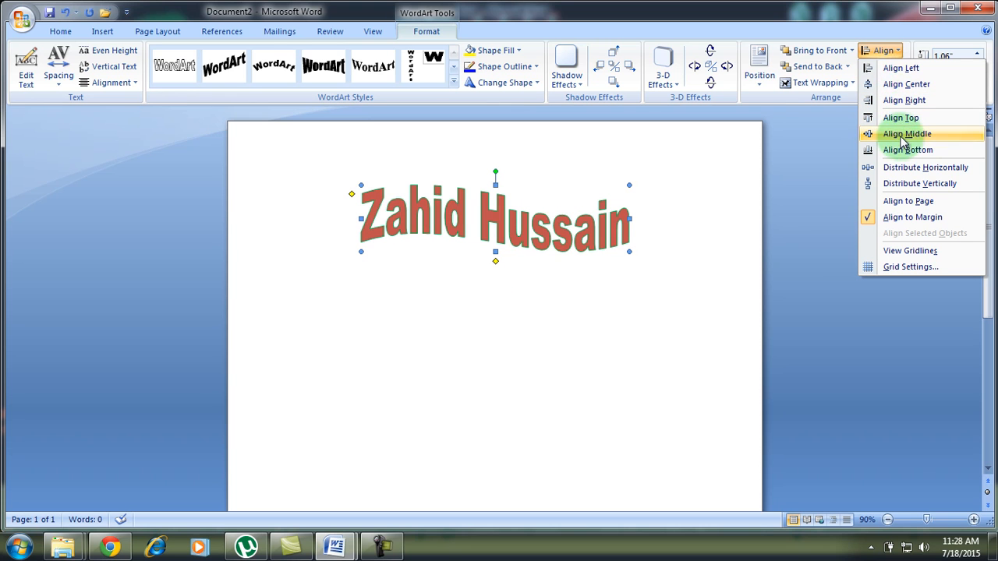
click(888, 53)
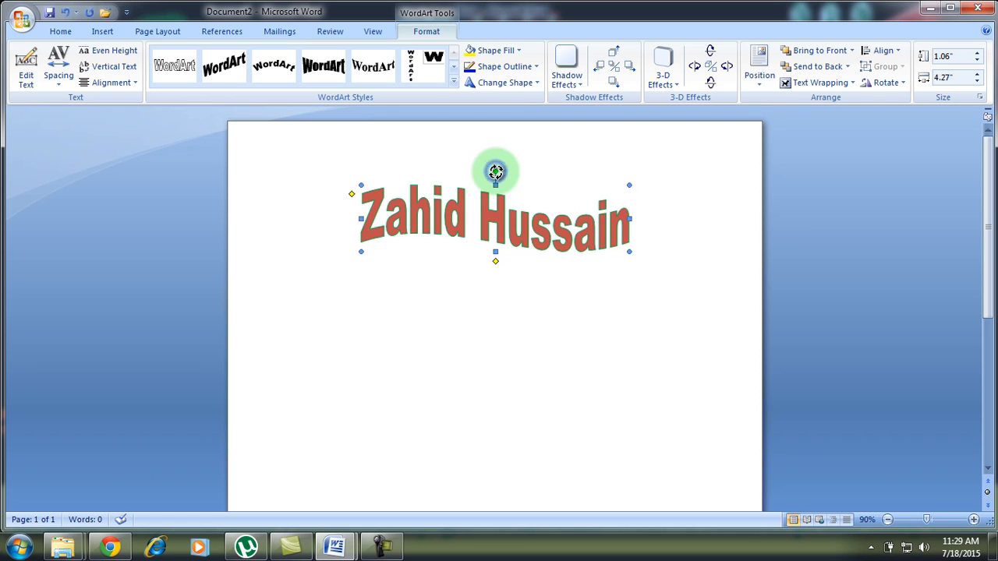
Tilt the WordArt slightly, then resize it to 1.19 by 4.34 inches
drag(495, 173, 512, 191)
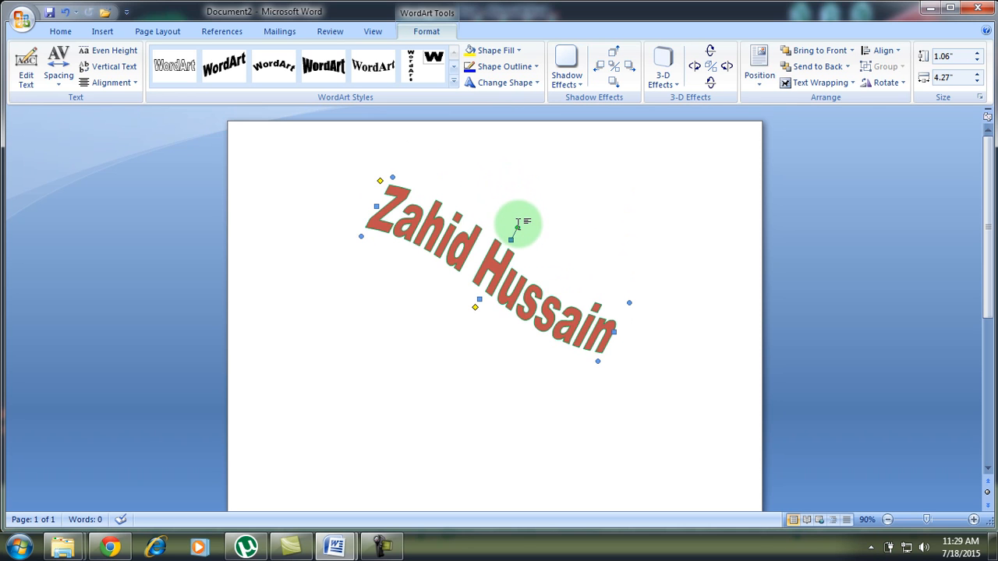
drag(518, 226, 494, 185)
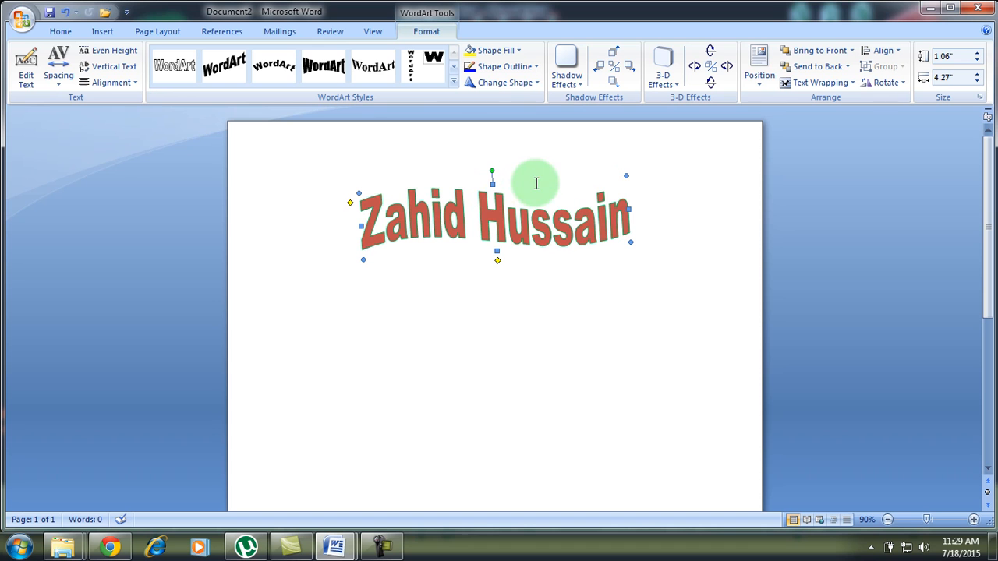
drag(631, 244, 701, 308)
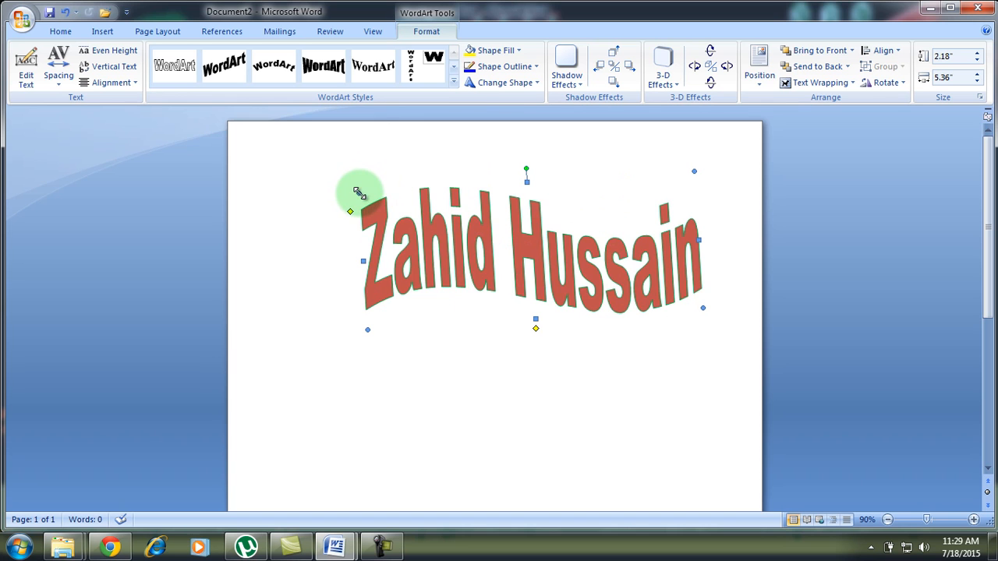
drag(359, 193, 429, 251)
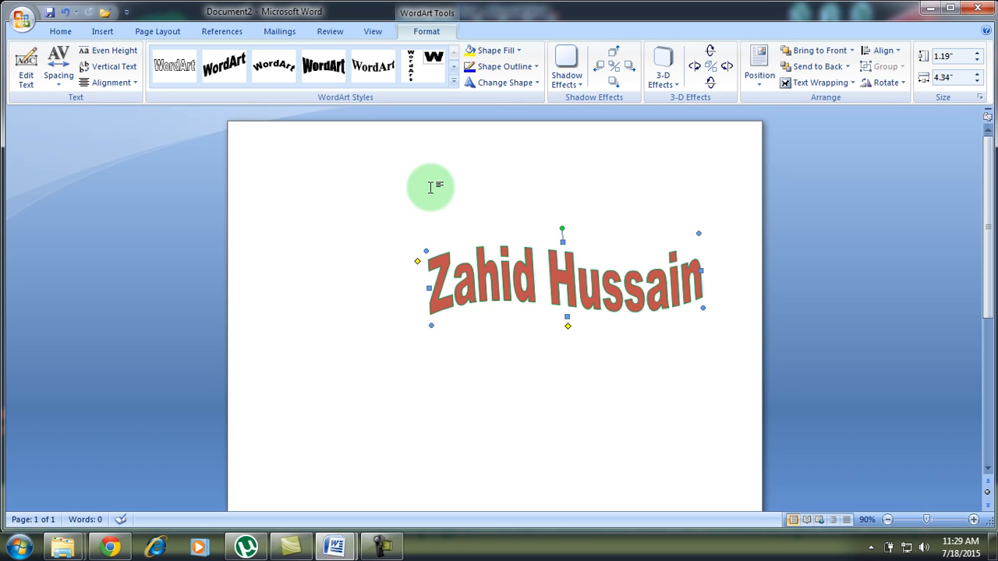
Undo the WordArt's last move, then cut the WordArt from the page
click(638, 402)
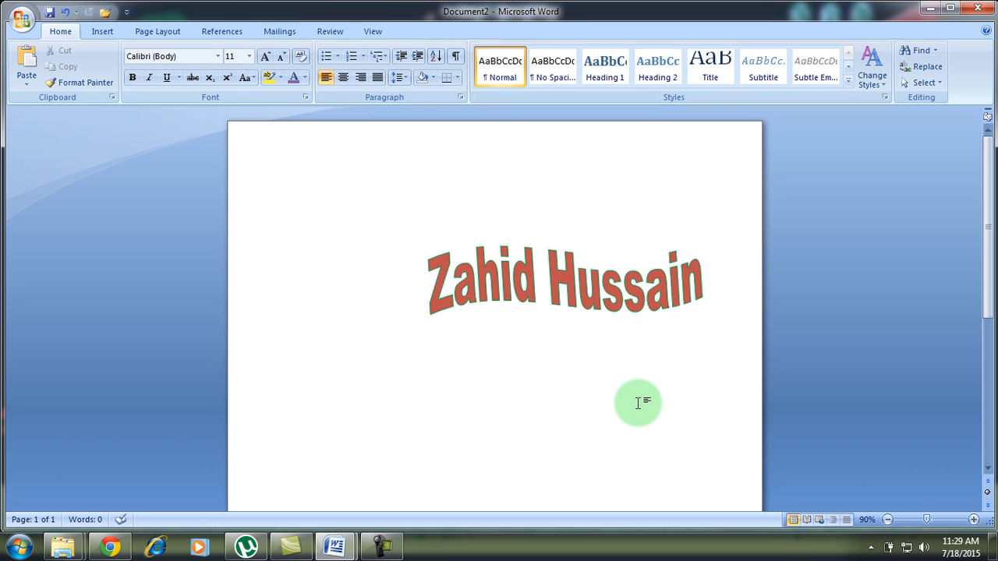
key(ctrl+z)
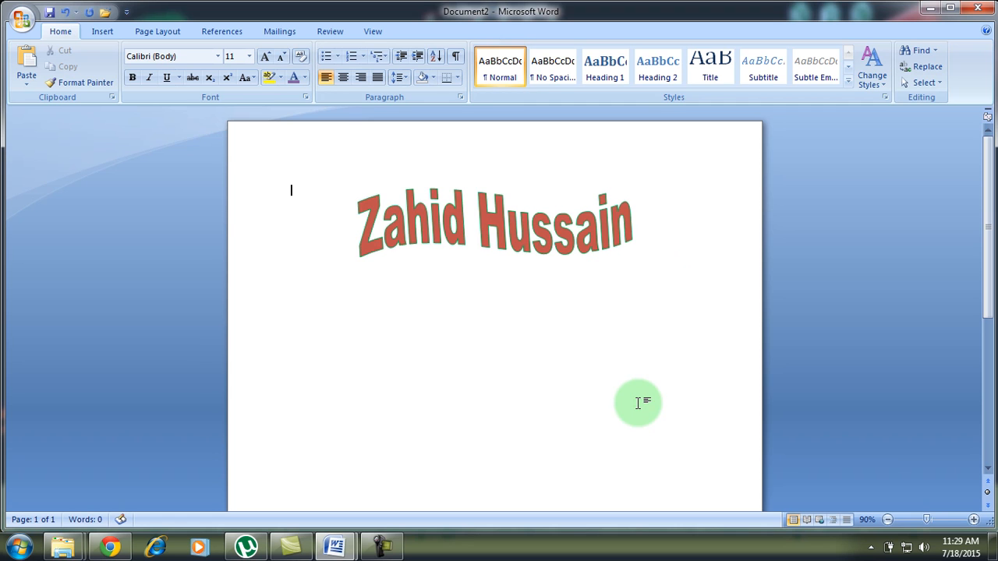
key(ctrl+a)
click(638, 402)
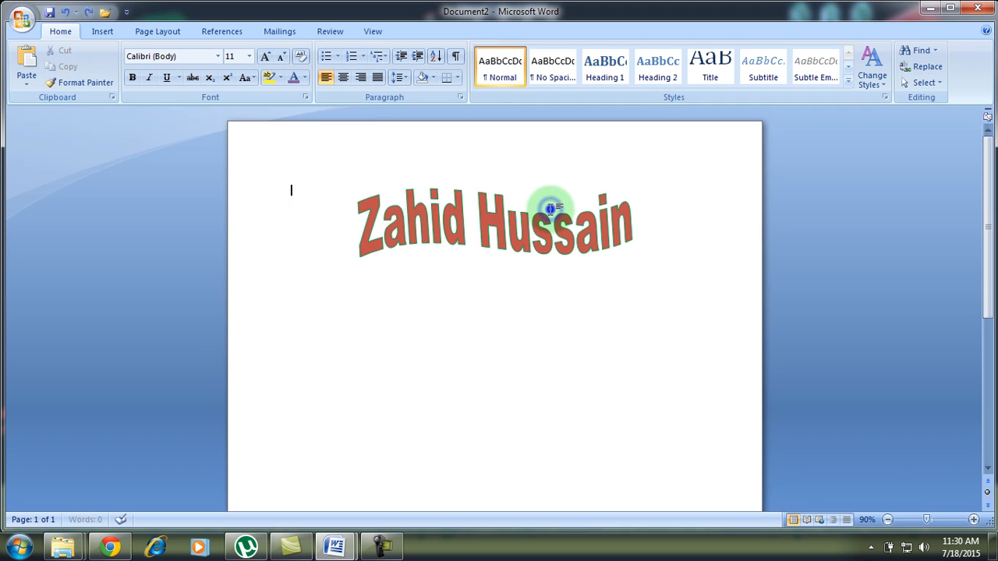
click(477, 211)
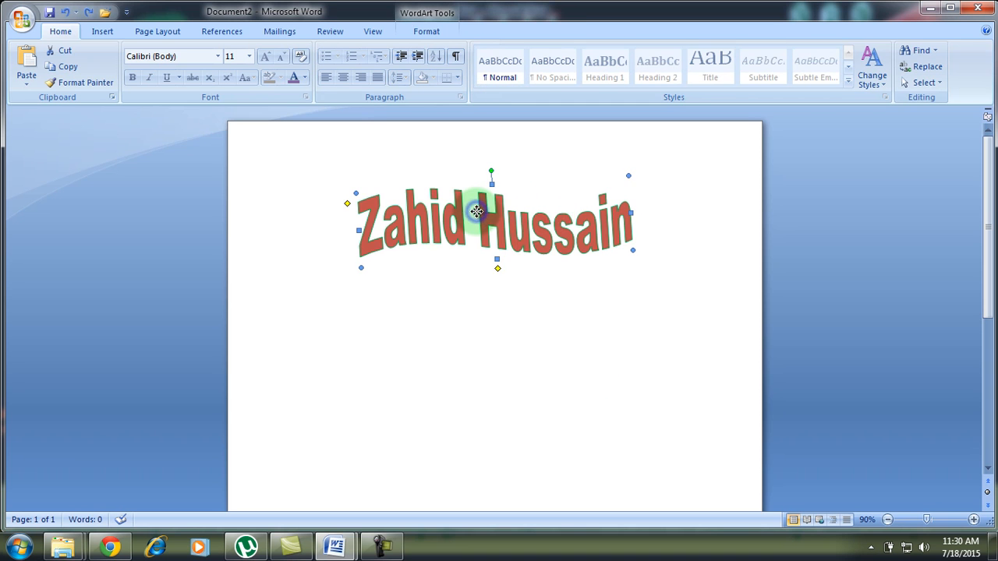
right_click(477, 210)
click(497, 222)
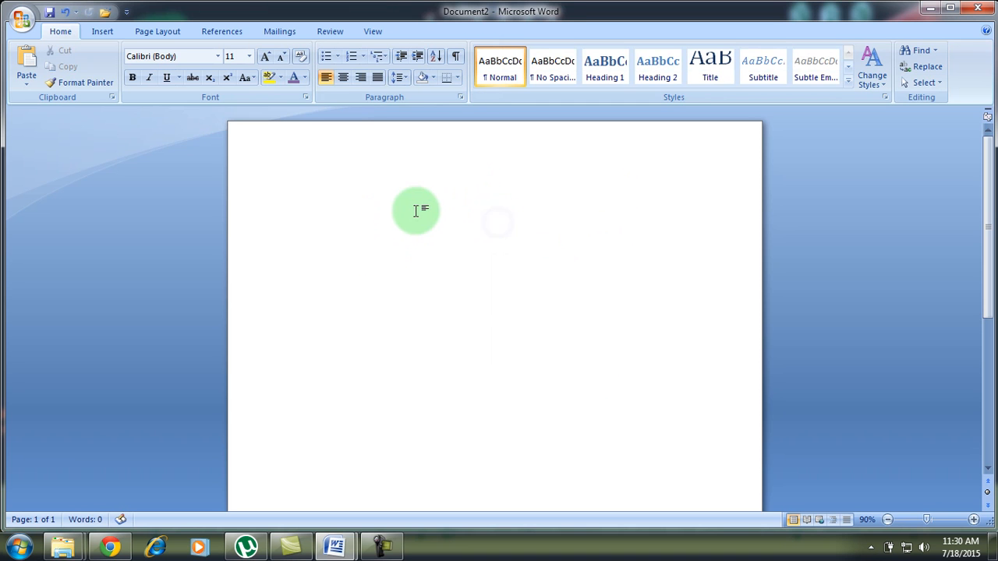
click(91, 34)
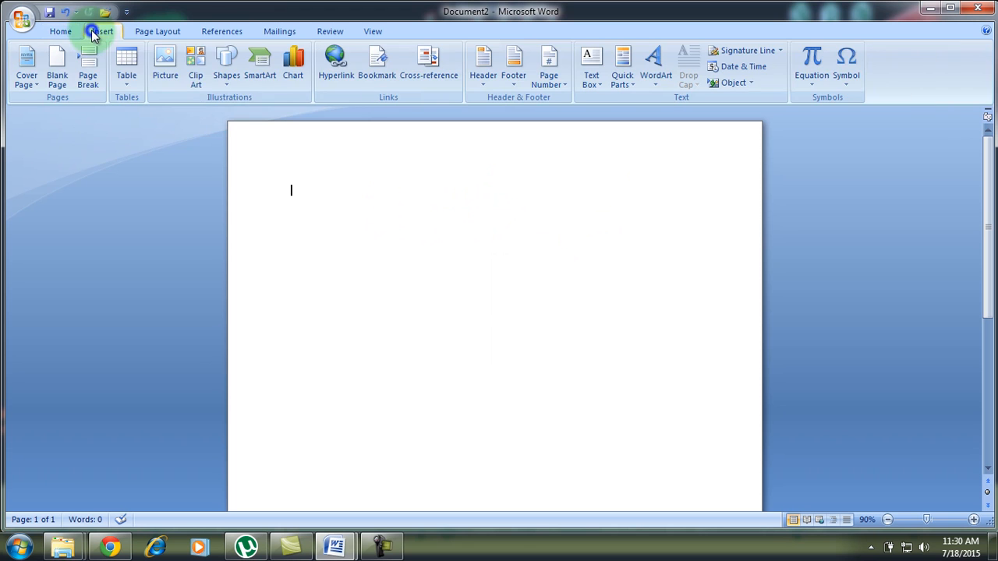
Open the Clip Art task pane from the Illustrations group
click(196, 71)
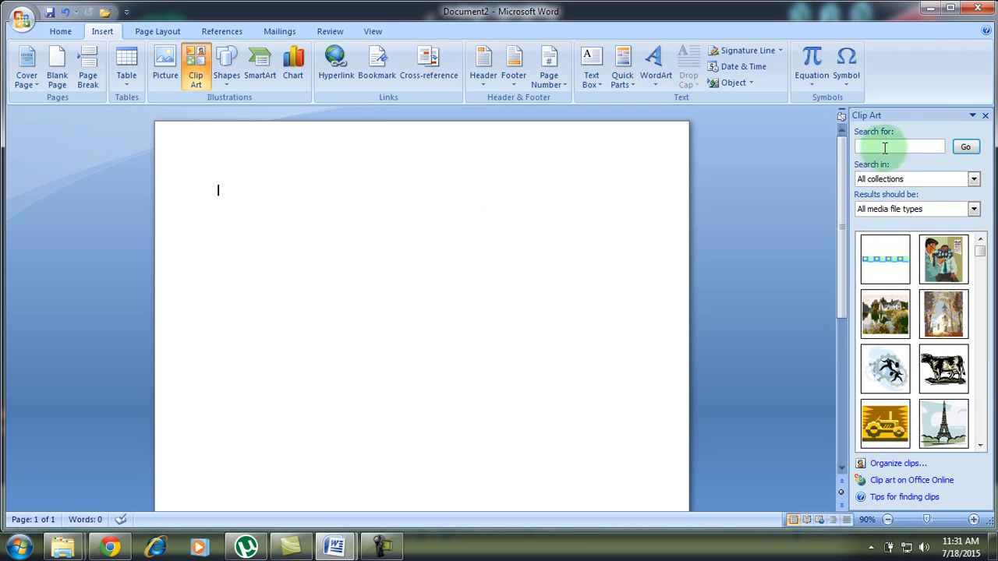
Search the Clip Art collection for 'bird', then 'birds', and scroll through the bird results
click(911, 146)
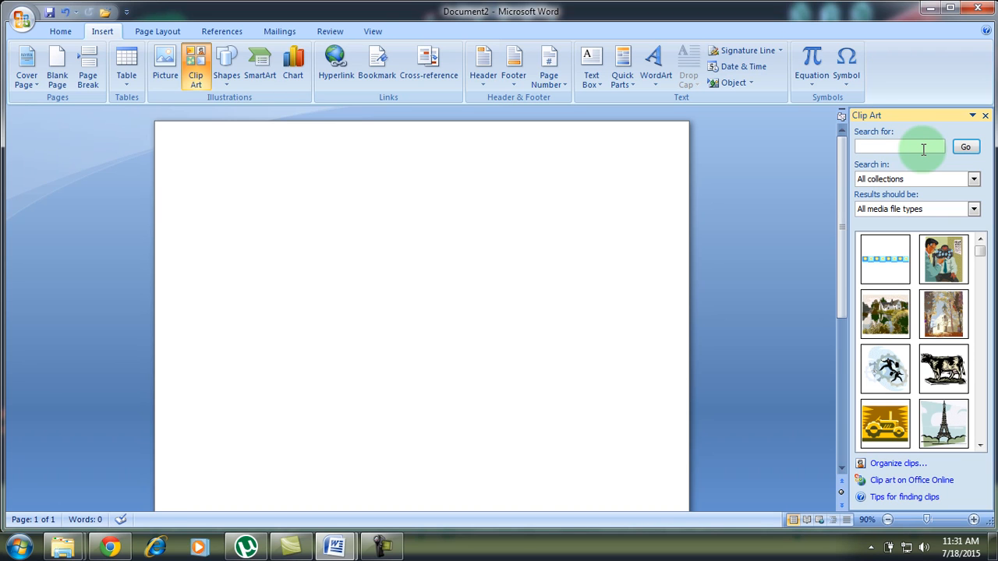
text(bird)
key(Return)
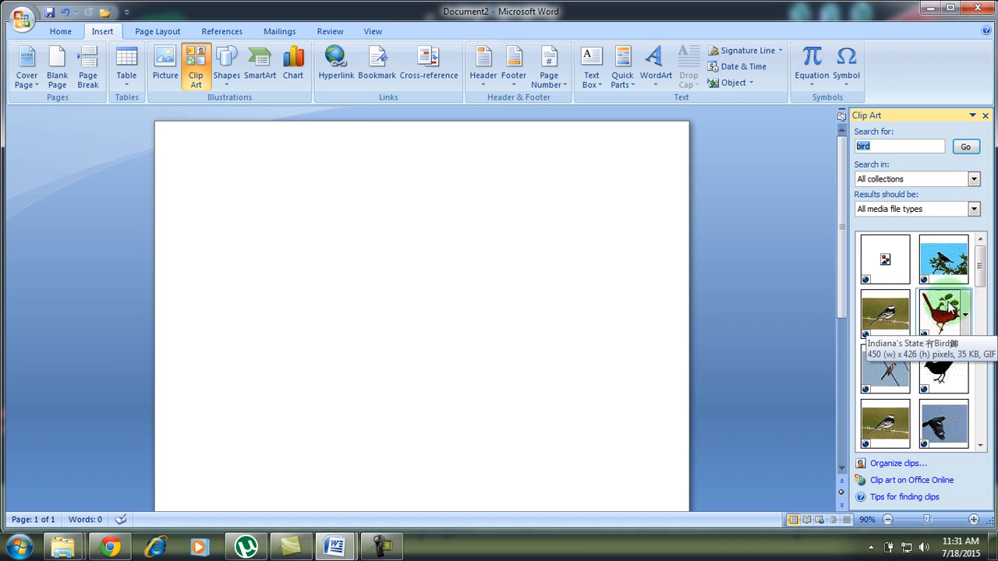
mouse_move(980, 262)
mouse_down()
mouse_move(981, 306)
mouse_move(981, 275)
mouse_up()
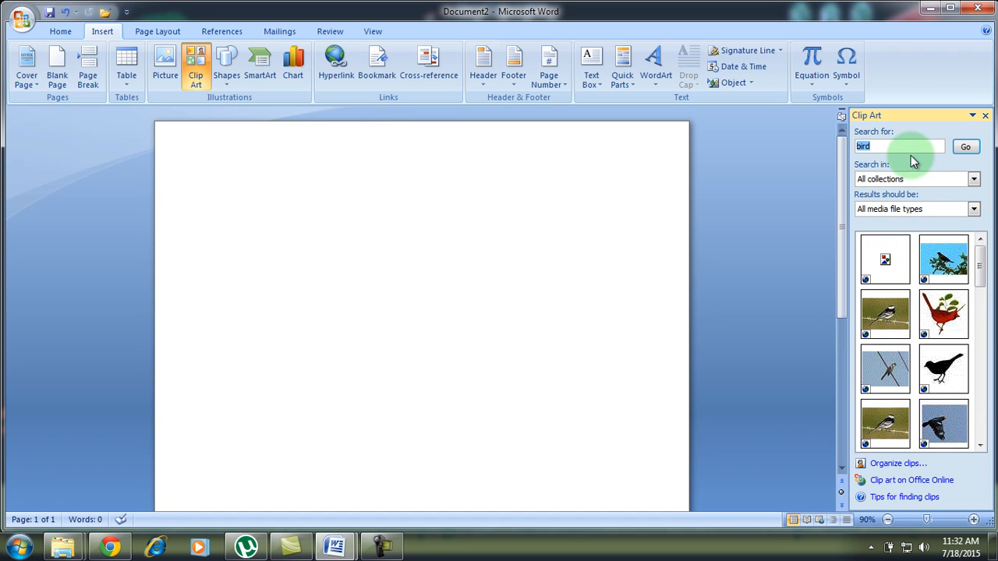
text(birds)
key(Return)
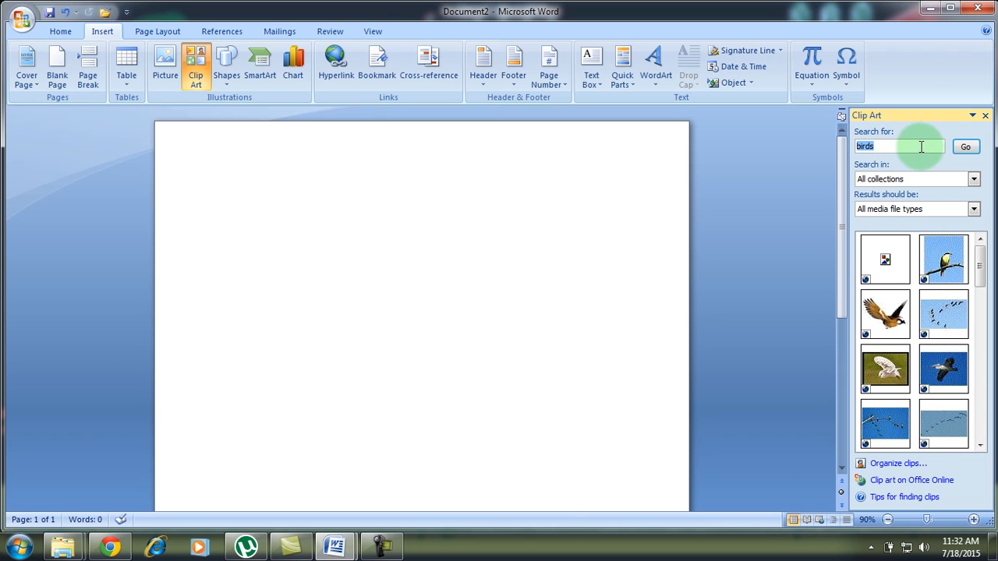
mouse_move(907, 273)
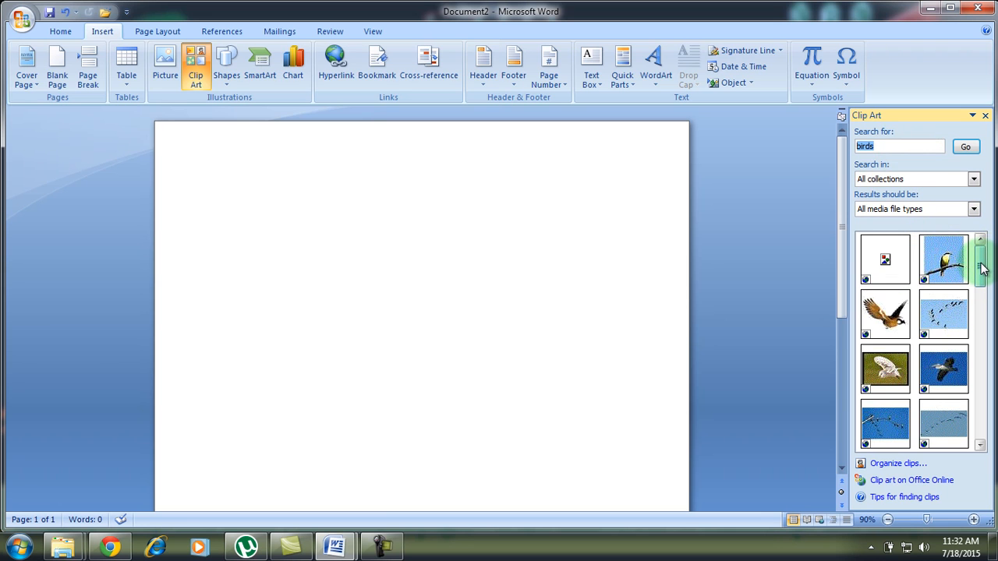
mouse_move(981, 269)
mouse_down()
mouse_move(982, 334)
mouse_move(974, 258)
mouse_up()
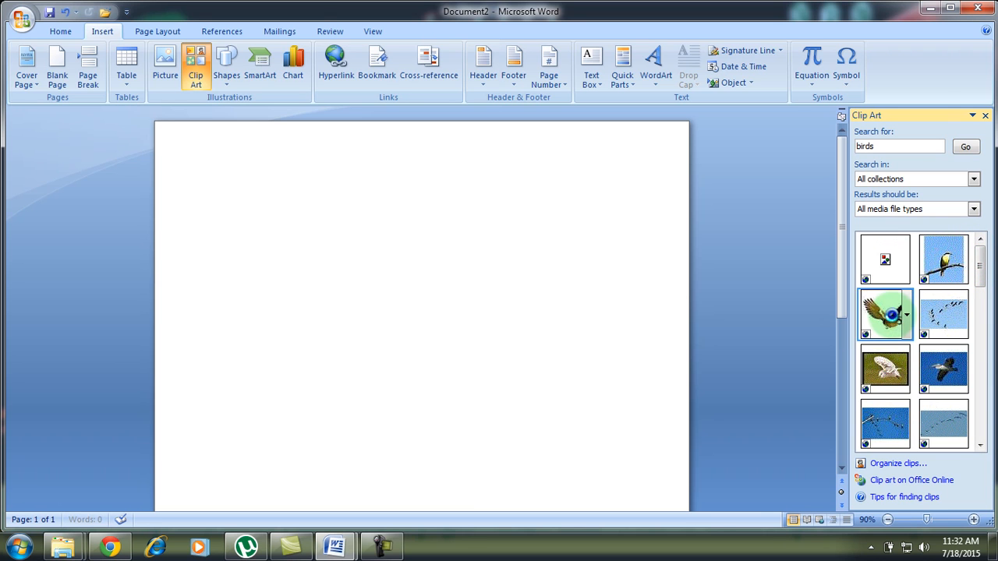
Insert the flying orange-and-black bird clip art at the top of the page
click(896, 320)
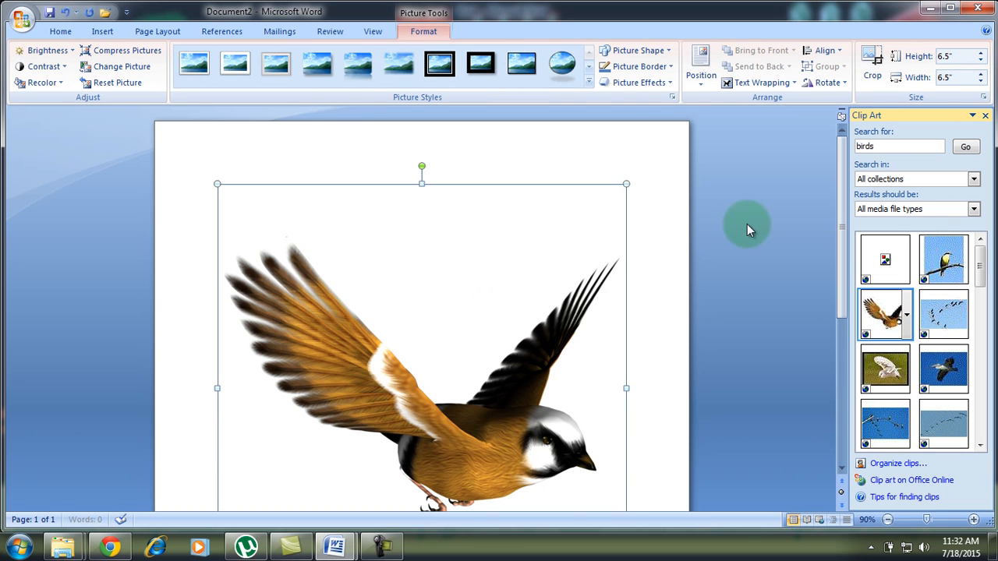
drag(842, 197, 846, 226)
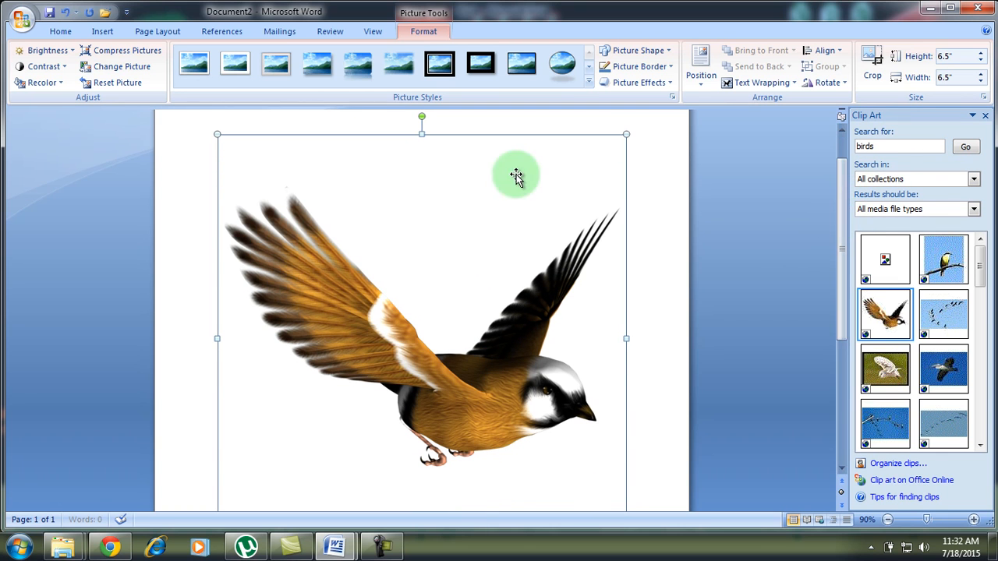
Raise the bird picture's contrast, leaving its brightness and original colours unchanged
click(48, 51)
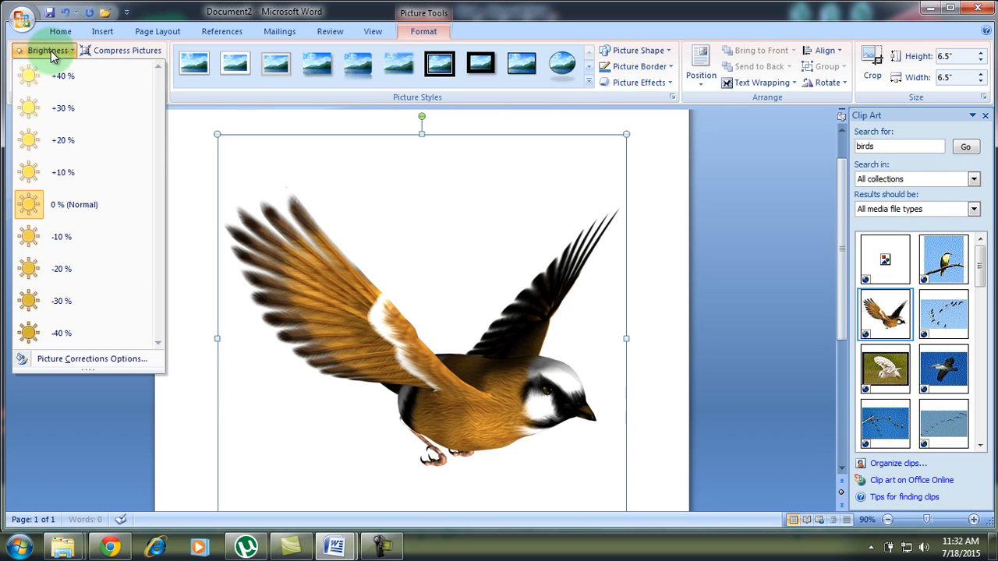
click(75, 209)
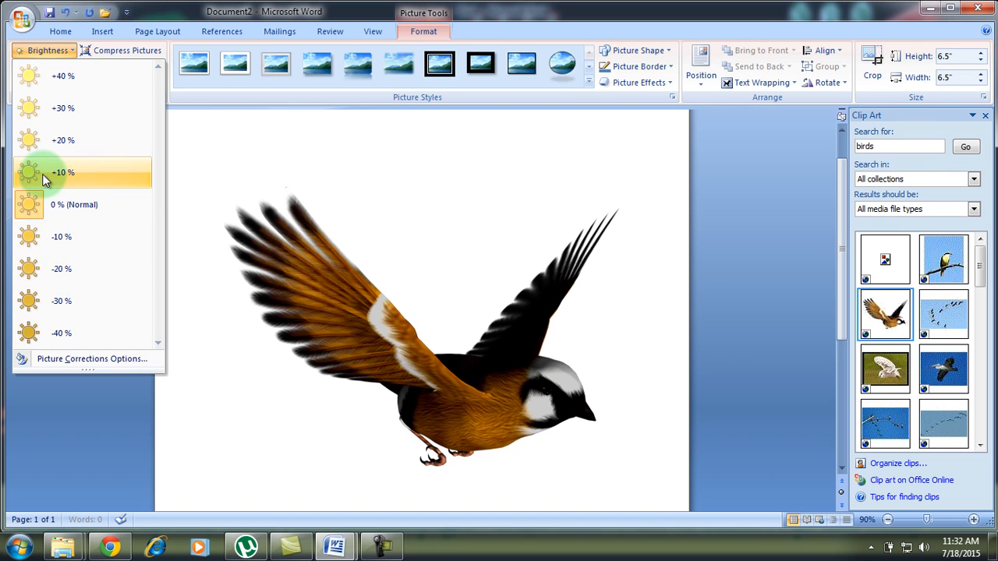
click(67, 51)
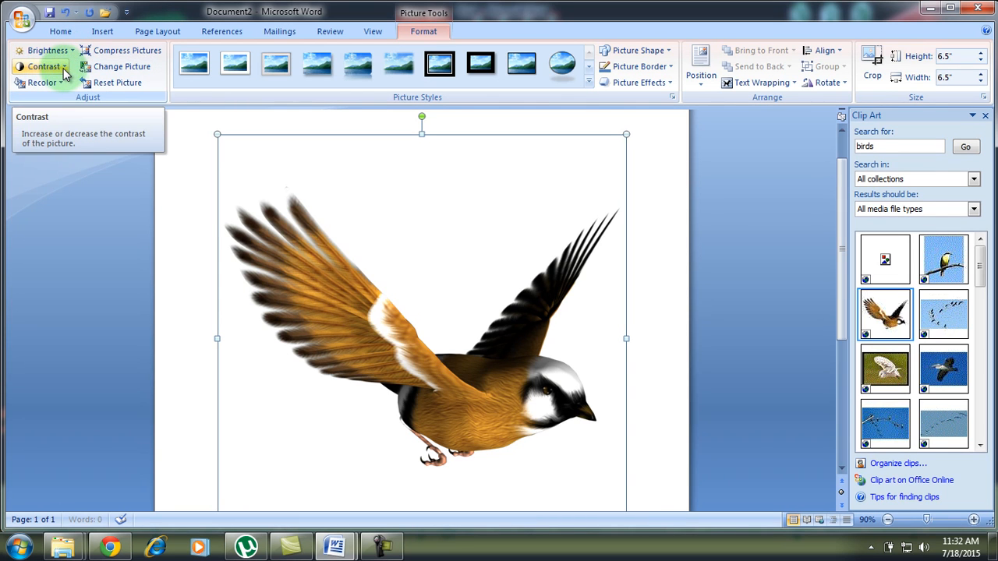
click(65, 70)
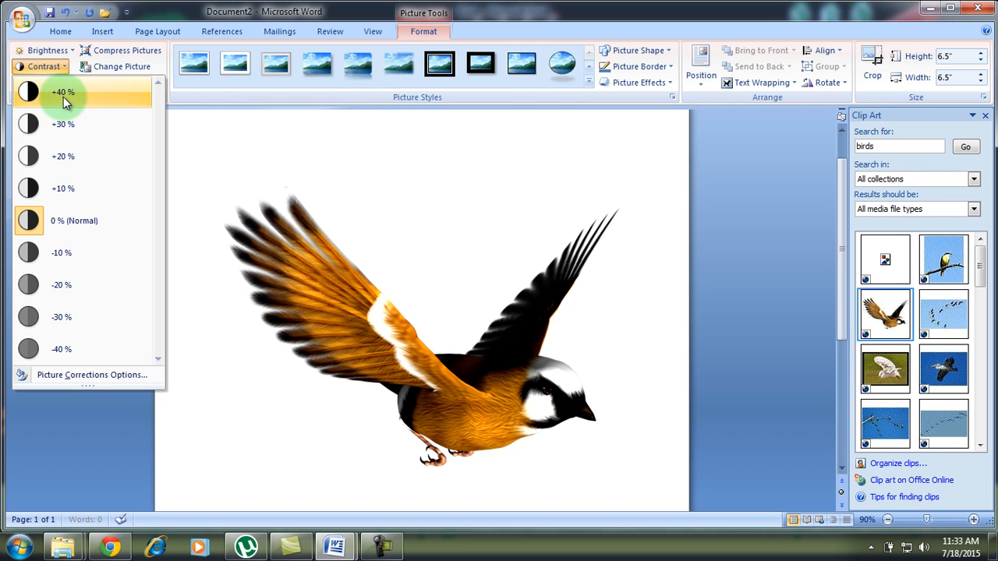
click(82, 158)
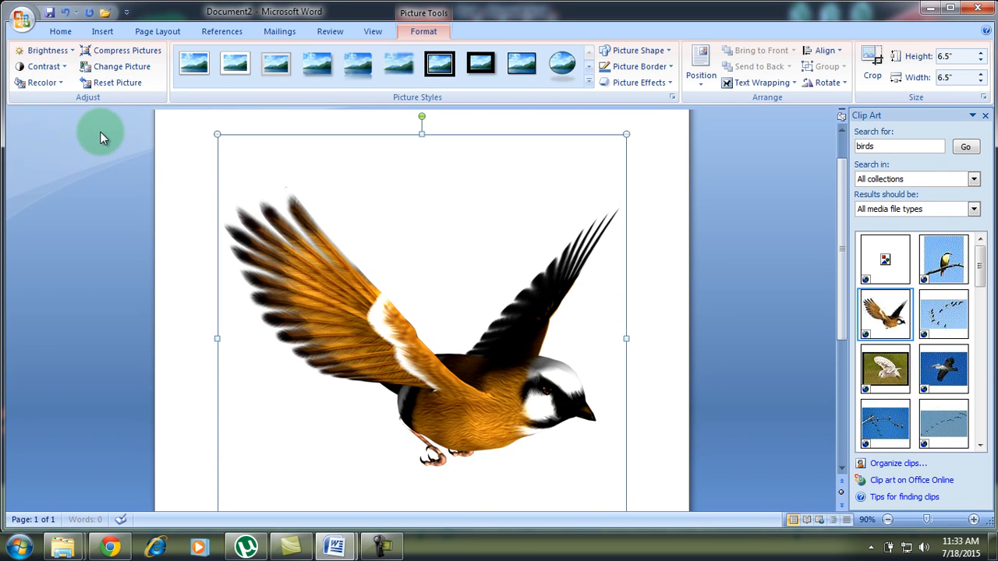
click(61, 86)
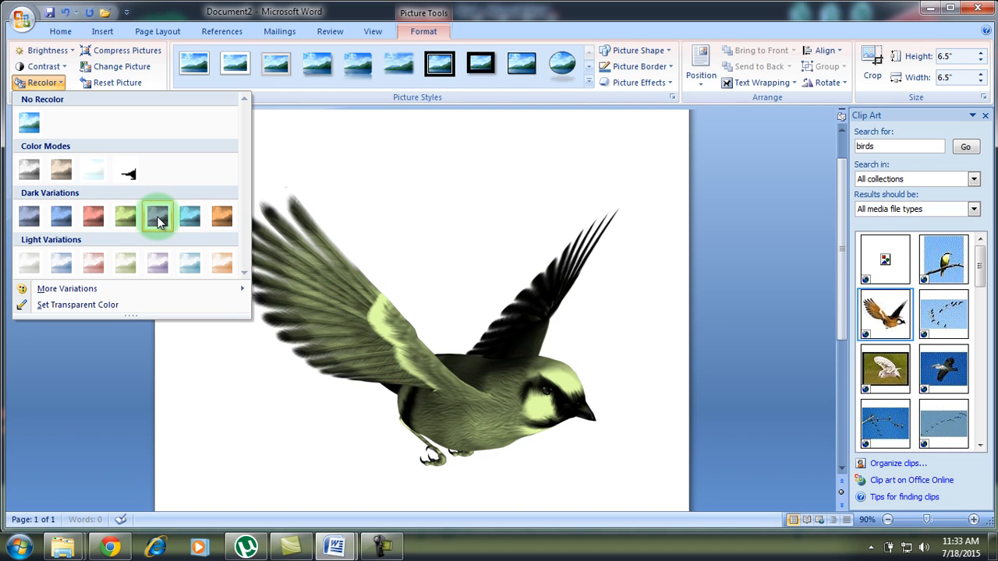
click(41, 82)
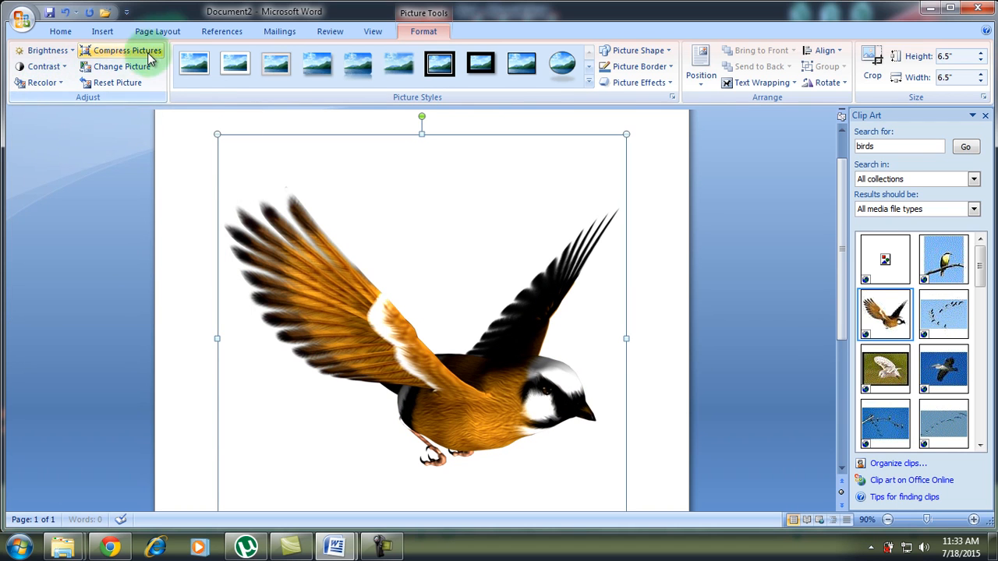
Reset the bird clip art to undo its contrast adjustment
click(117, 84)
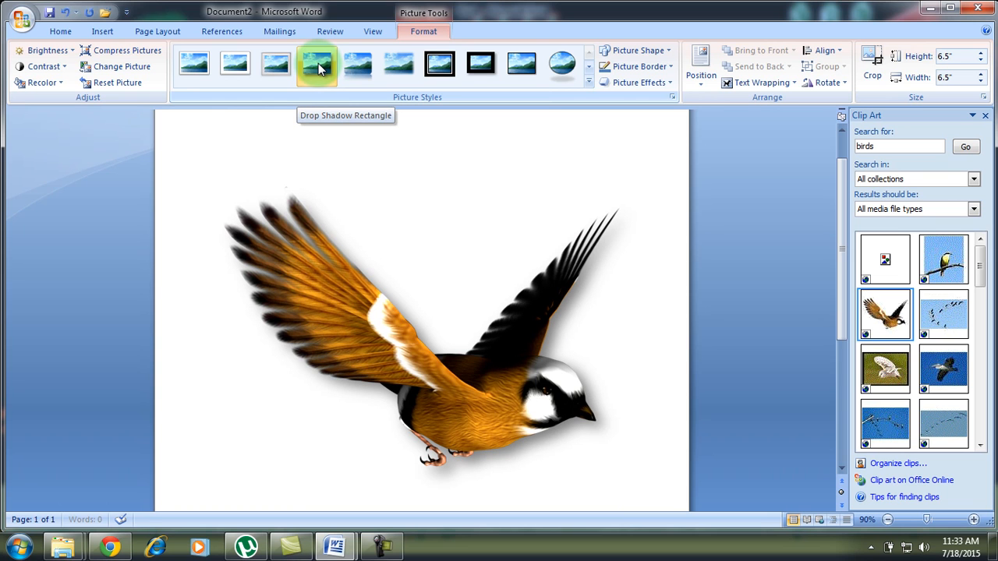
Try Drop Shadow Rectangle, beveled oval and other picture styles on the bird, settling on a framed style
click(320, 68)
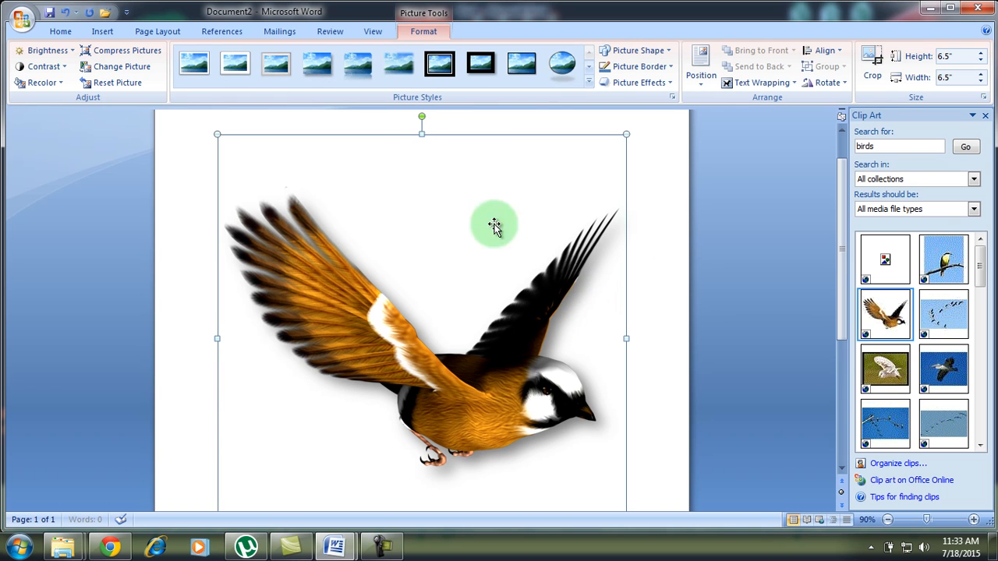
click(194, 69)
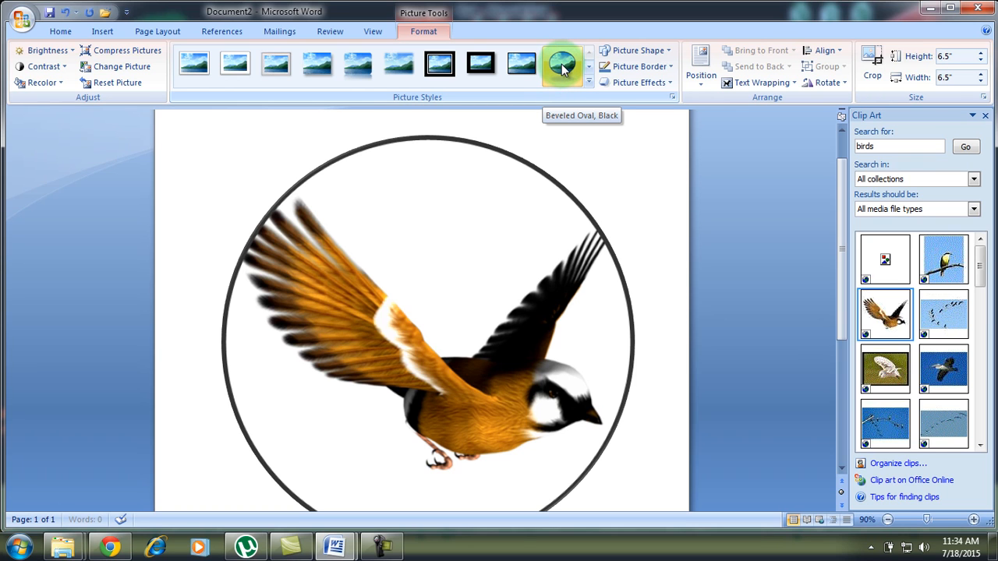
click(561, 65)
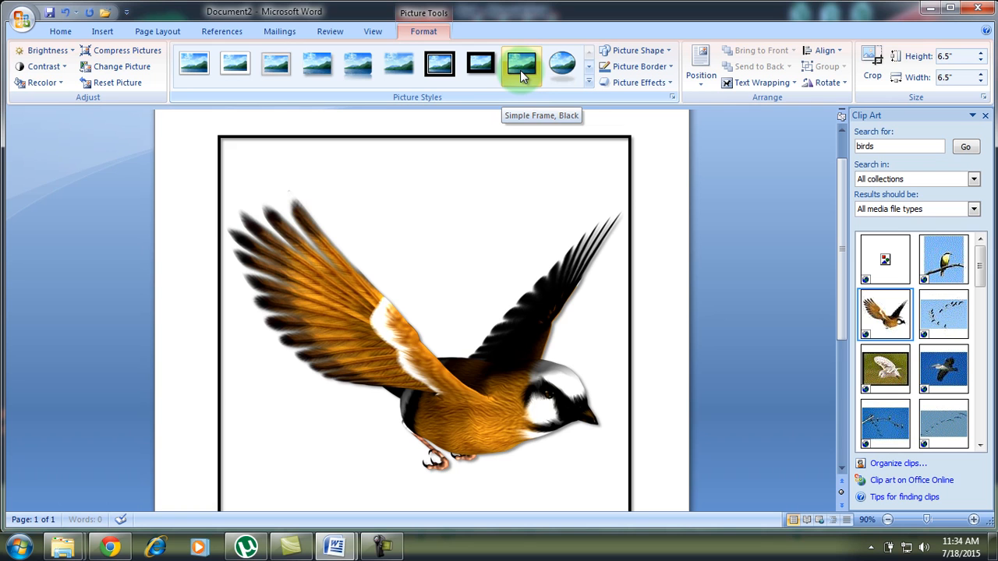
click(589, 84)
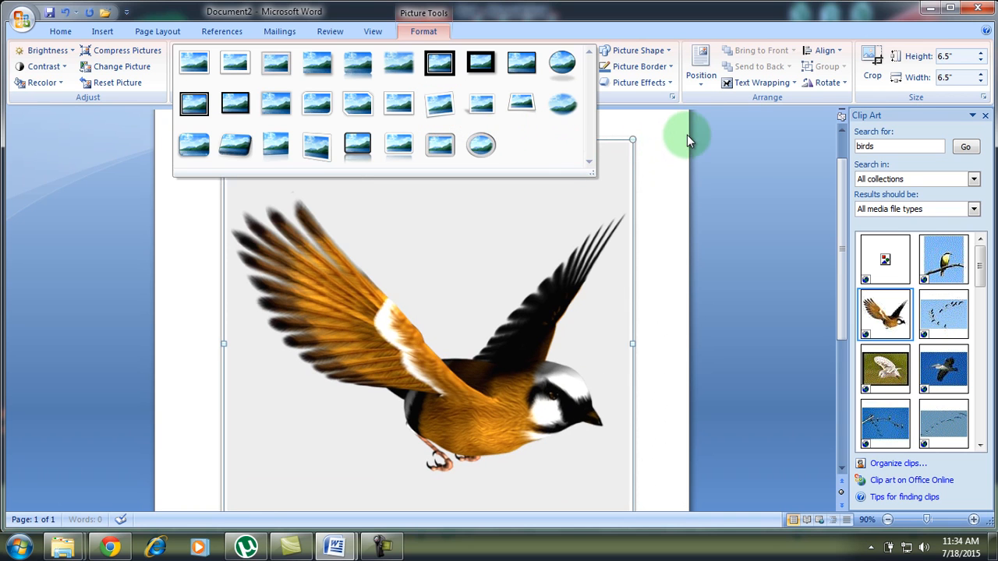
click(746, 162)
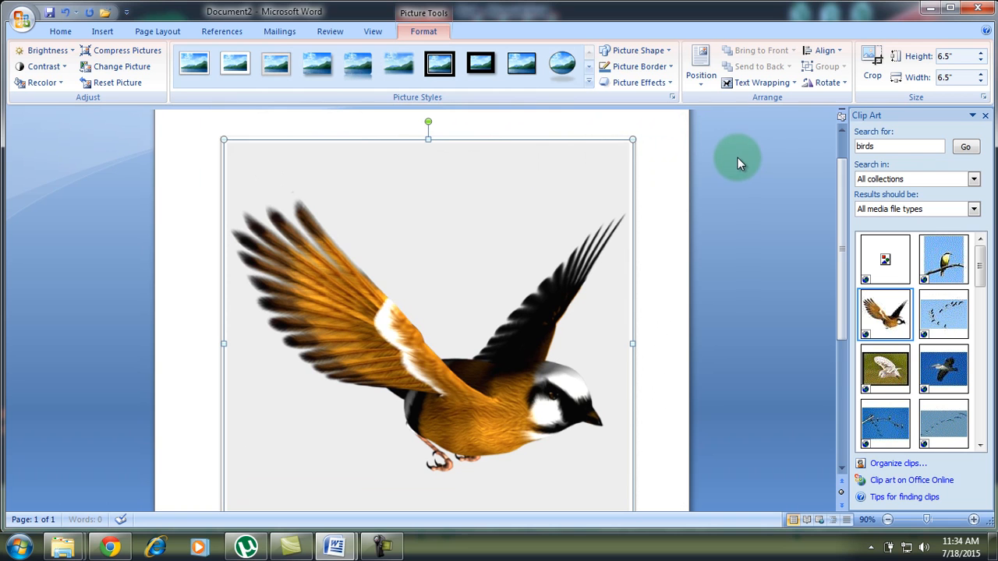
click(668, 51)
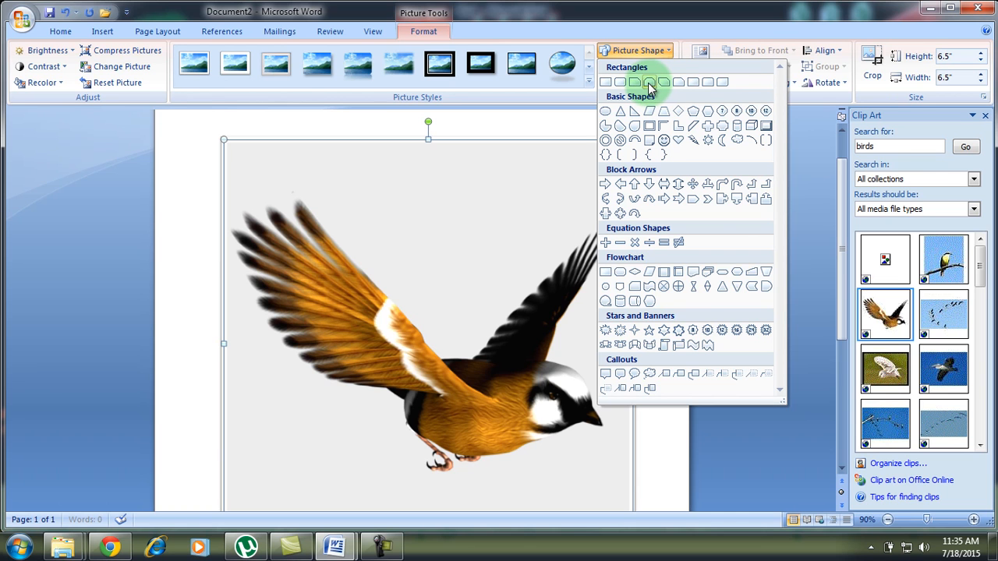
Reshape the bird picture as a snipped rectangle, triangle and starburst, ending as a plain rectangle
click(649, 82)
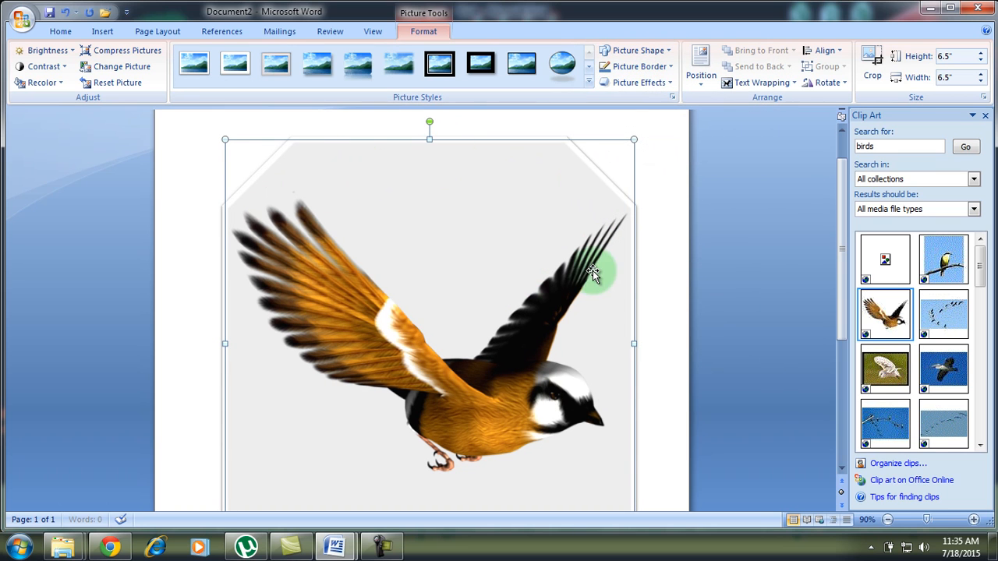
click(664, 49)
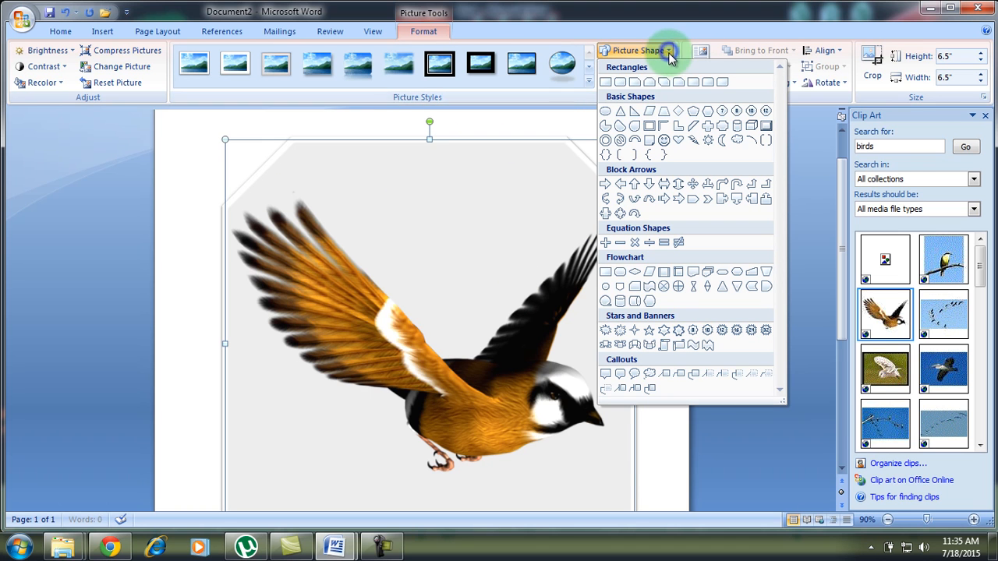
click(620, 113)
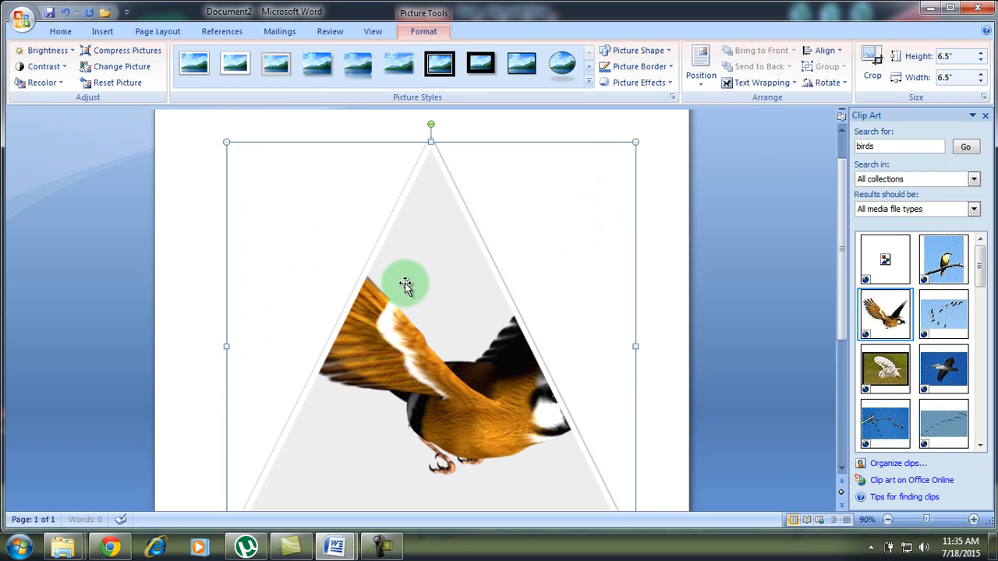
click(669, 51)
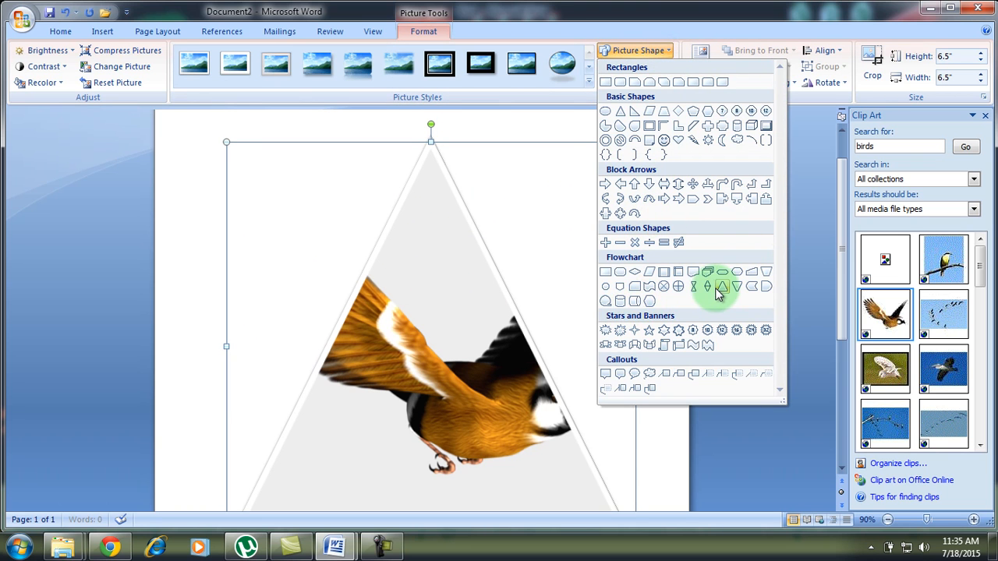
click(616, 335)
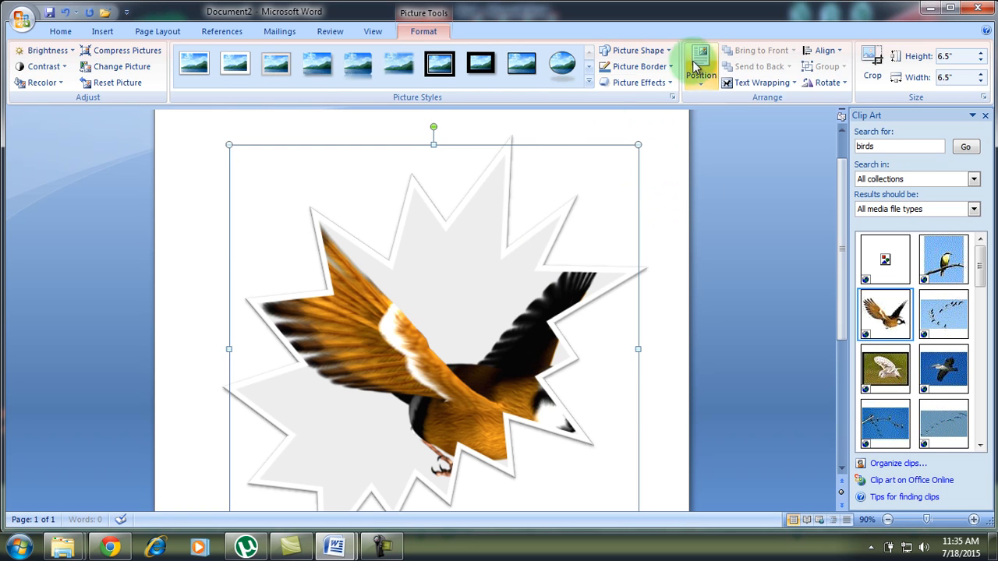
click(667, 53)
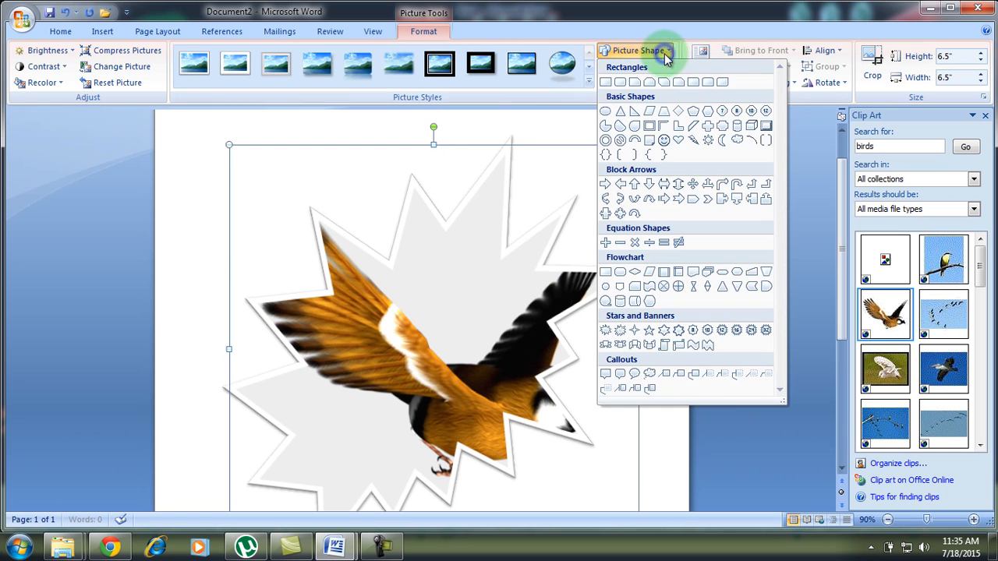
click(609, 84)
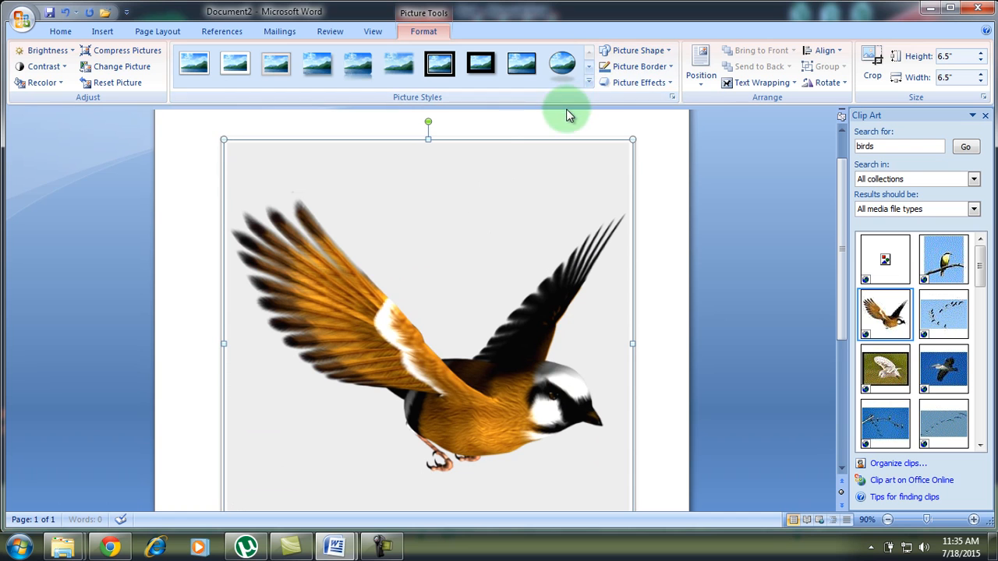
click(662, 68)
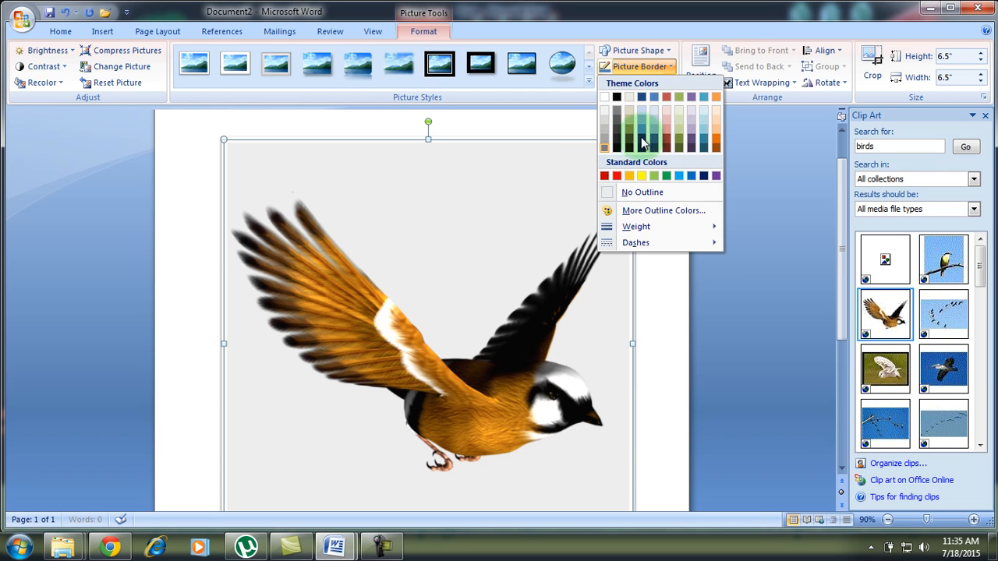
click(663, 68)
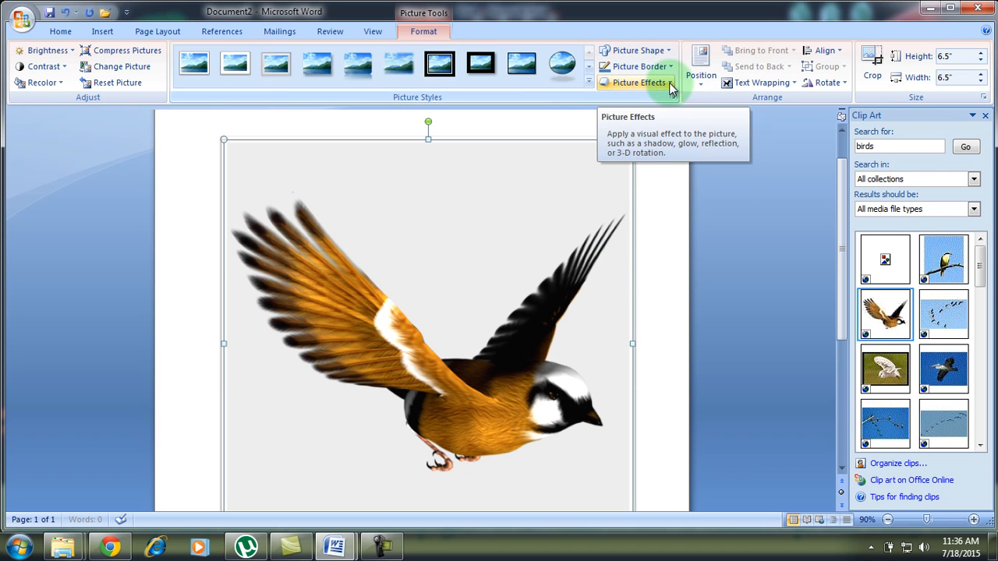
click(671, 84)
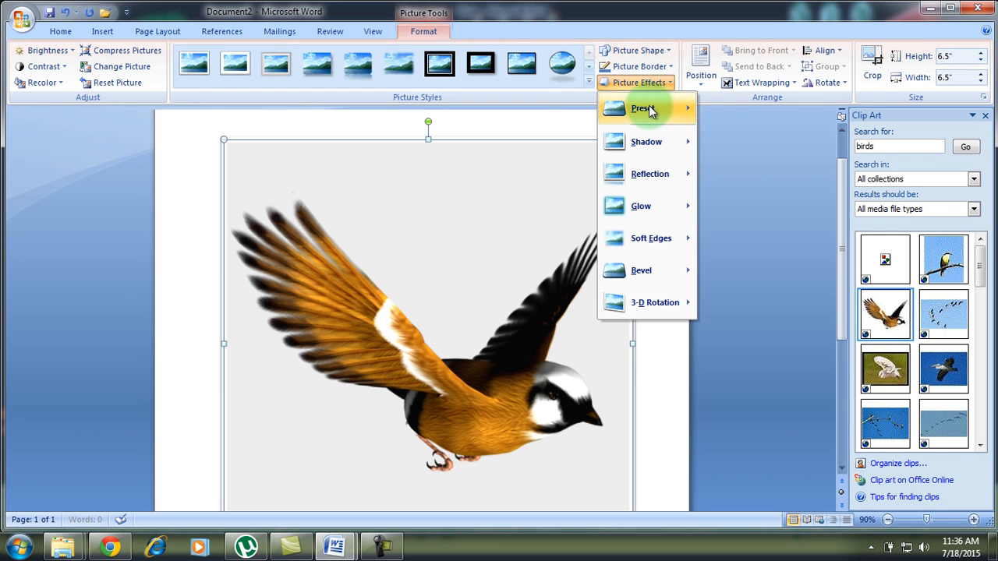
mouse_move(645, 110)
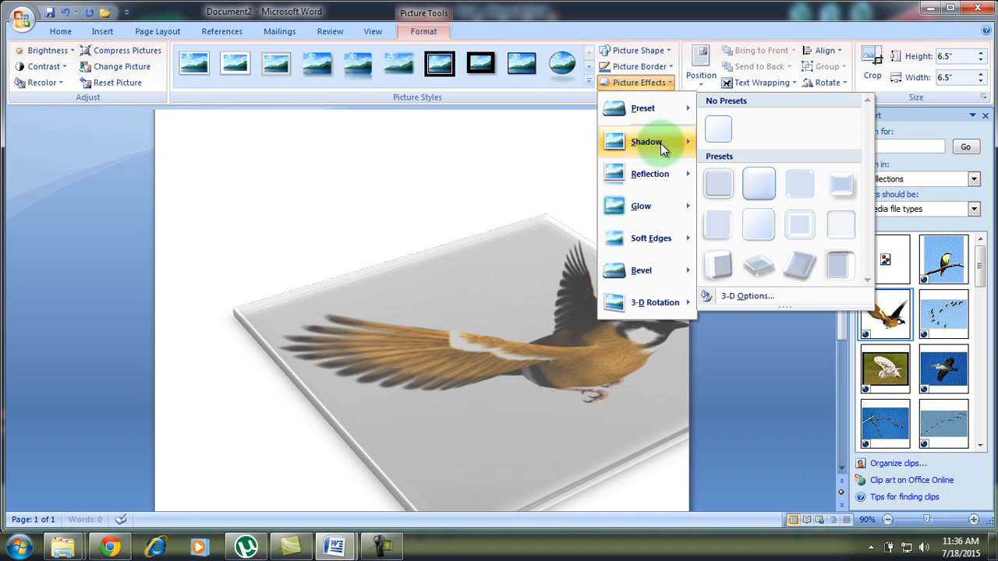
mouse_move(644, 143)
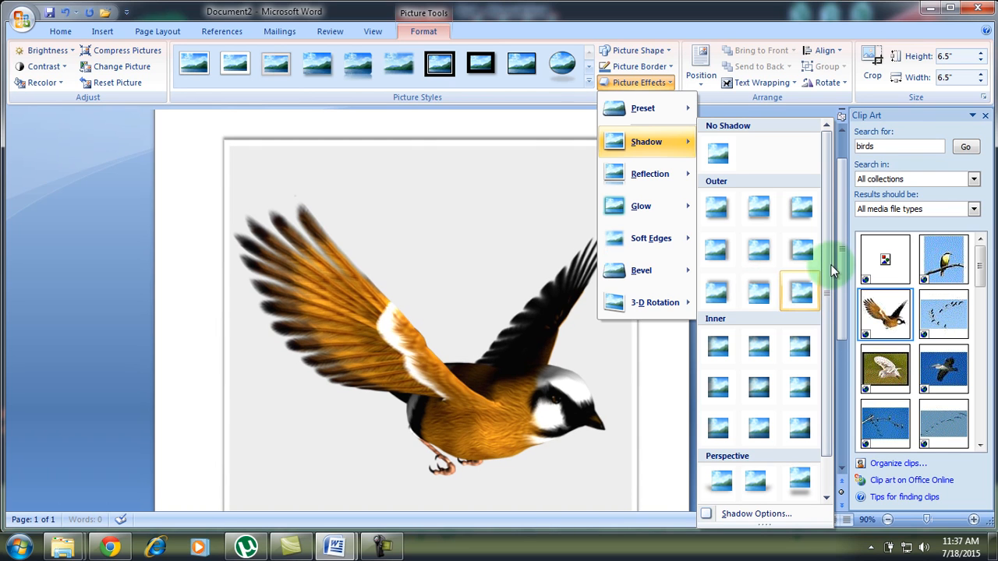
scroll(826, 301, down, 1)
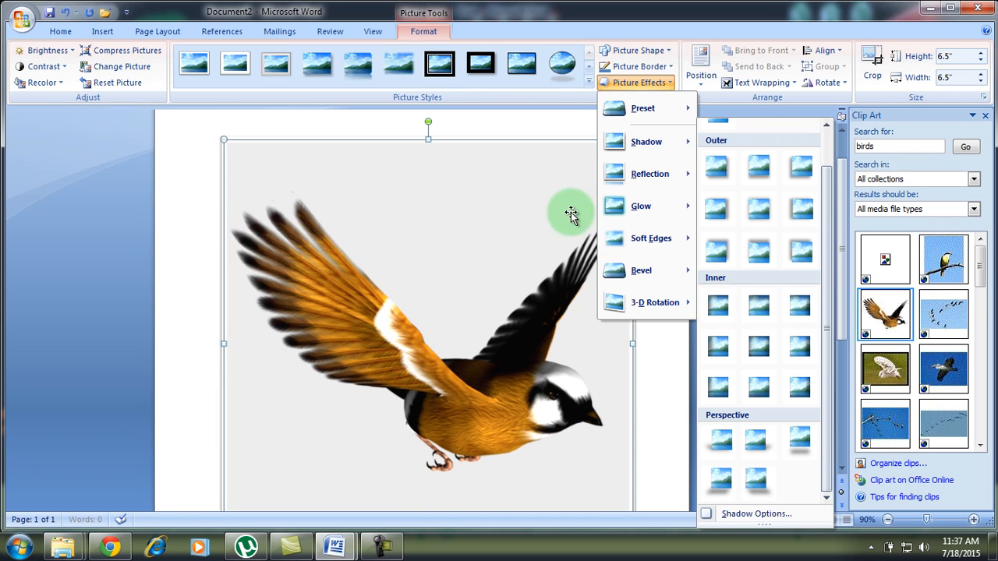
click(169, 209)
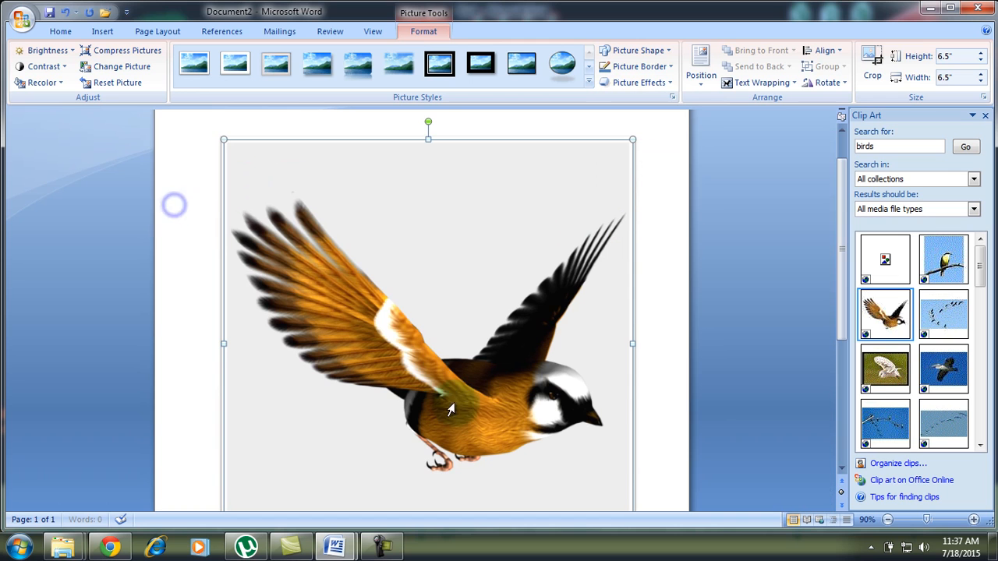
click(596, 446)
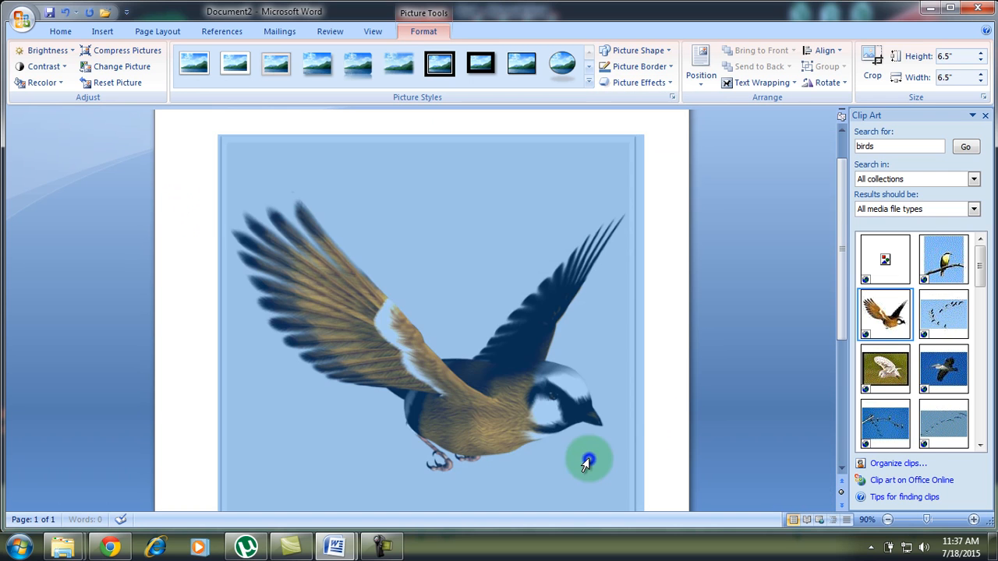
Preview white bevelled and thick black frames, then keep the first thin-framed picture style
click(202, 64)
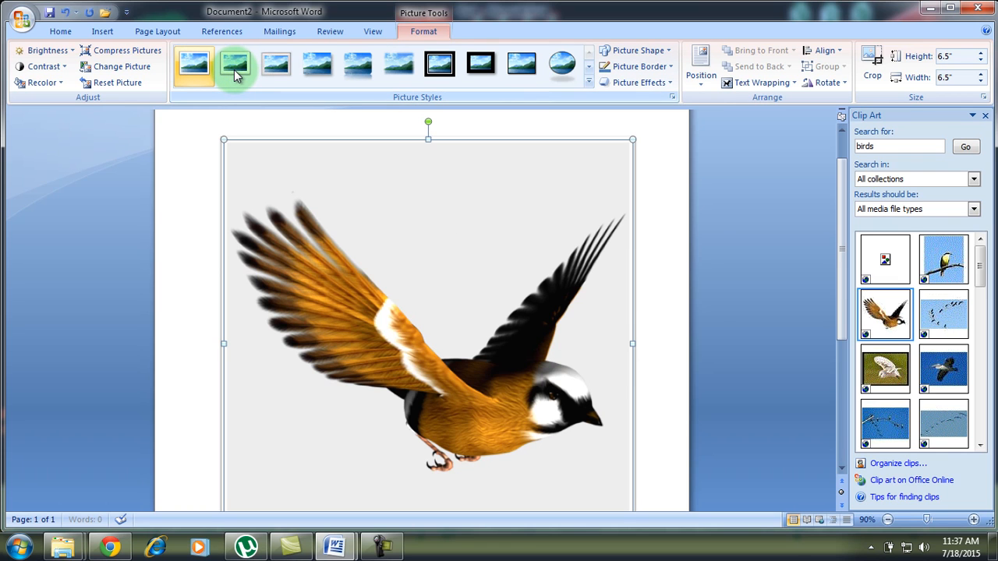
click(234, 67)
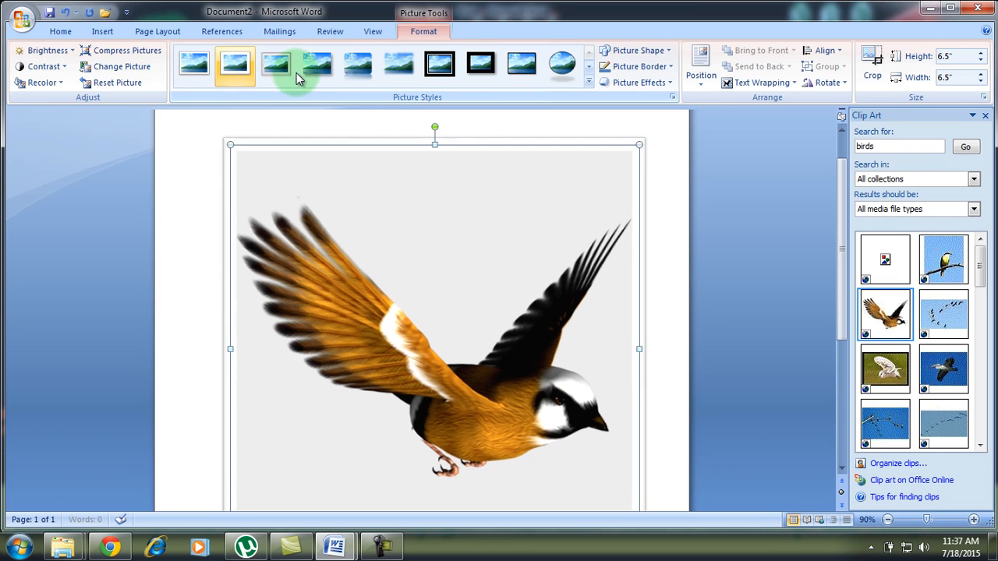
click(448, 71)
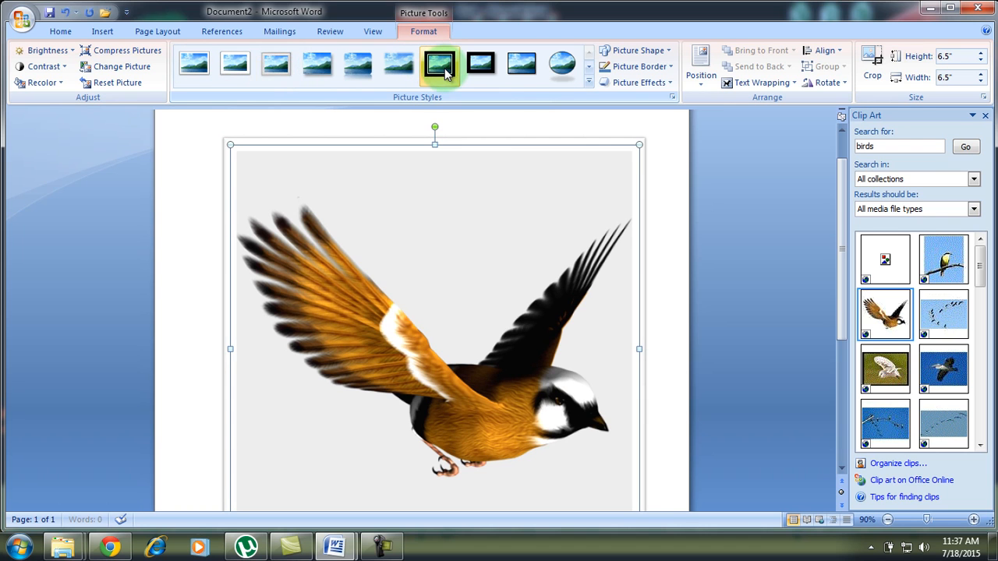
click(194, 68)
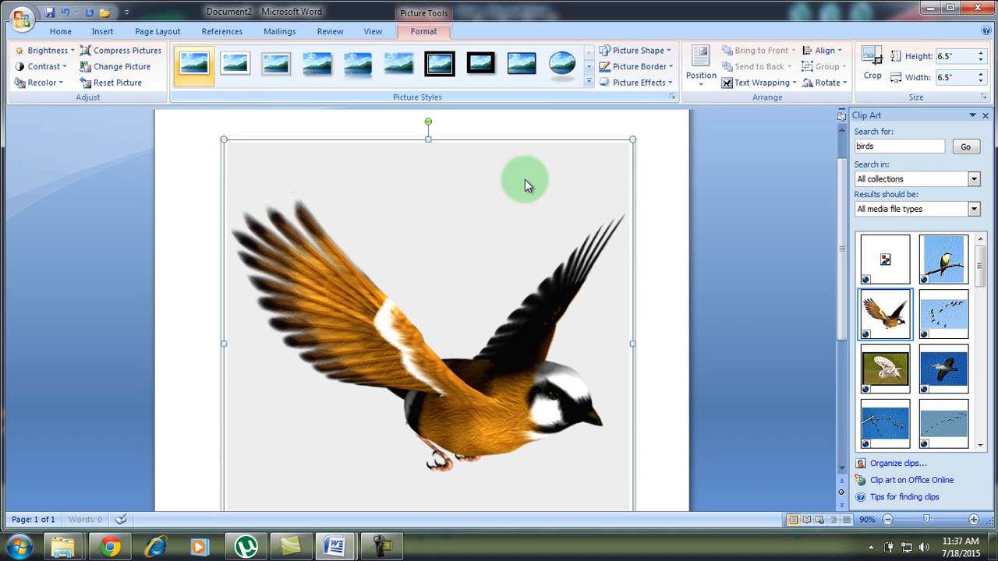
Add a soft red glow (row 4, column 2 variation) around the bird picture
click(663, 84)
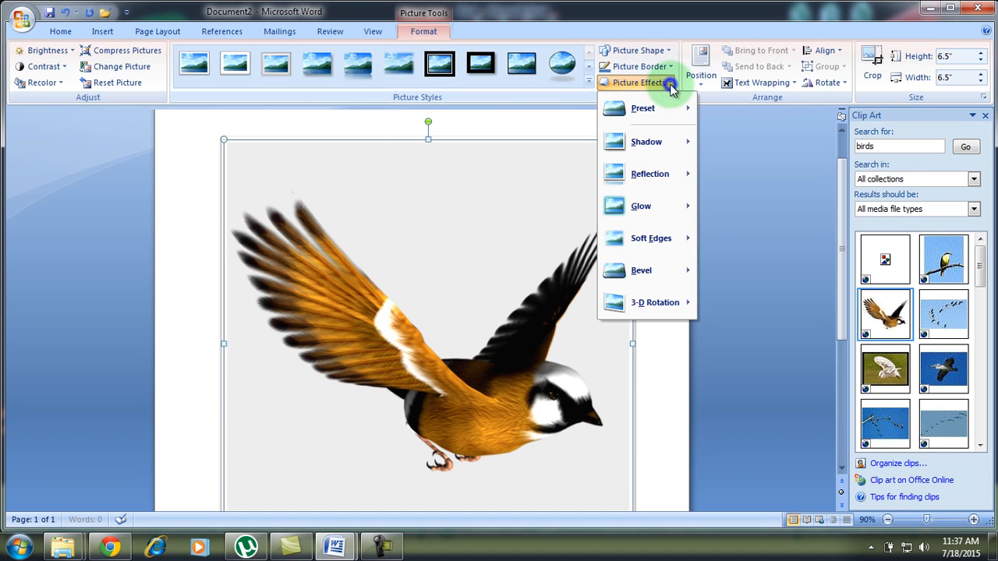
mouse_move(639, 205)
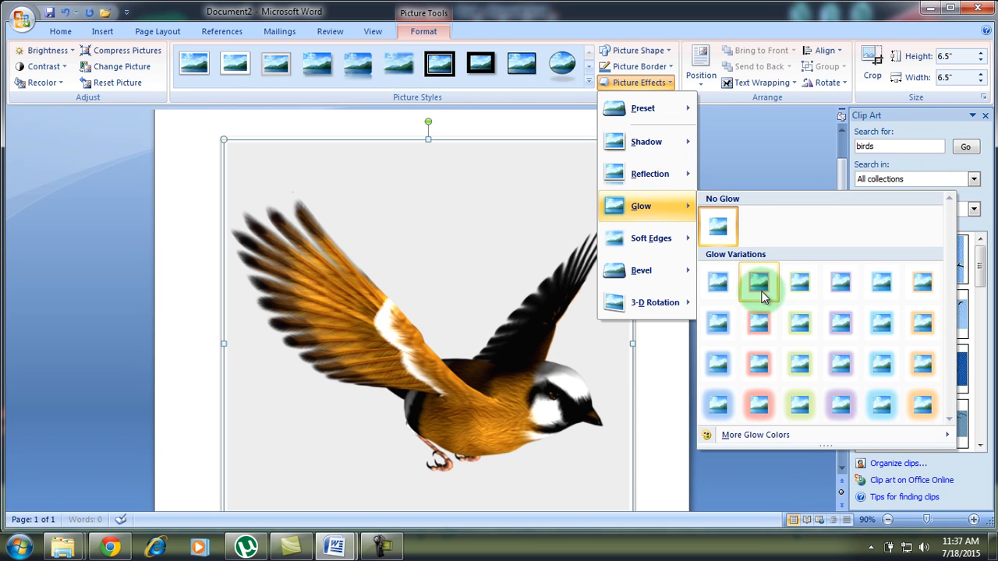
click(766, 403)
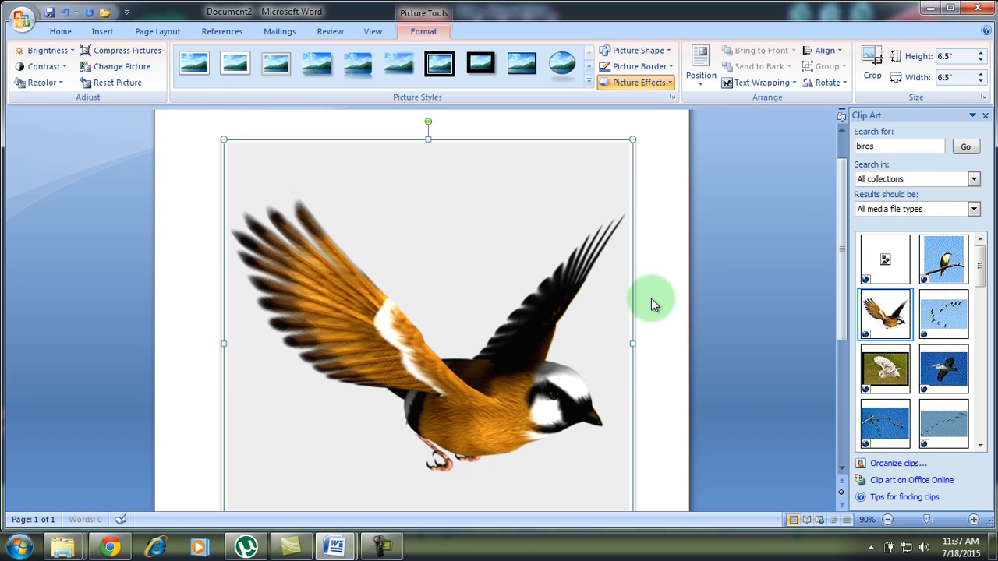
Deselect the picture to check the glow, then reselect the bird picture
click(532, 129)
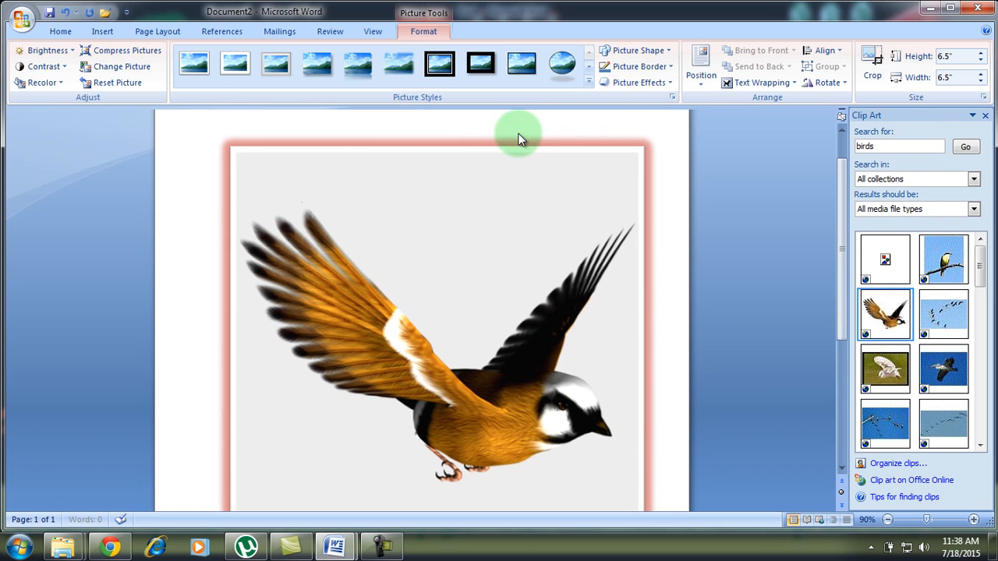
click(268, 146)
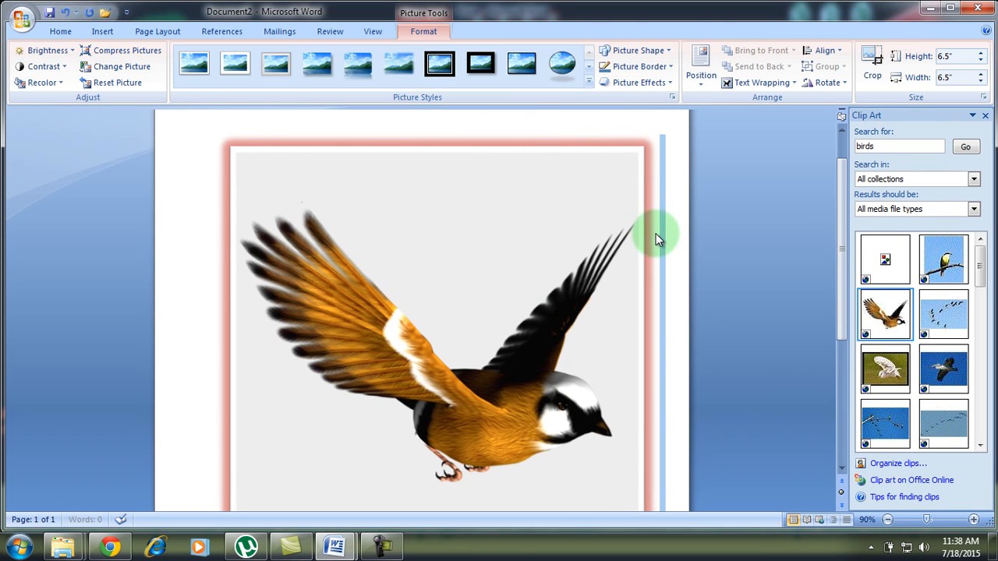
shift+click(662, 321)
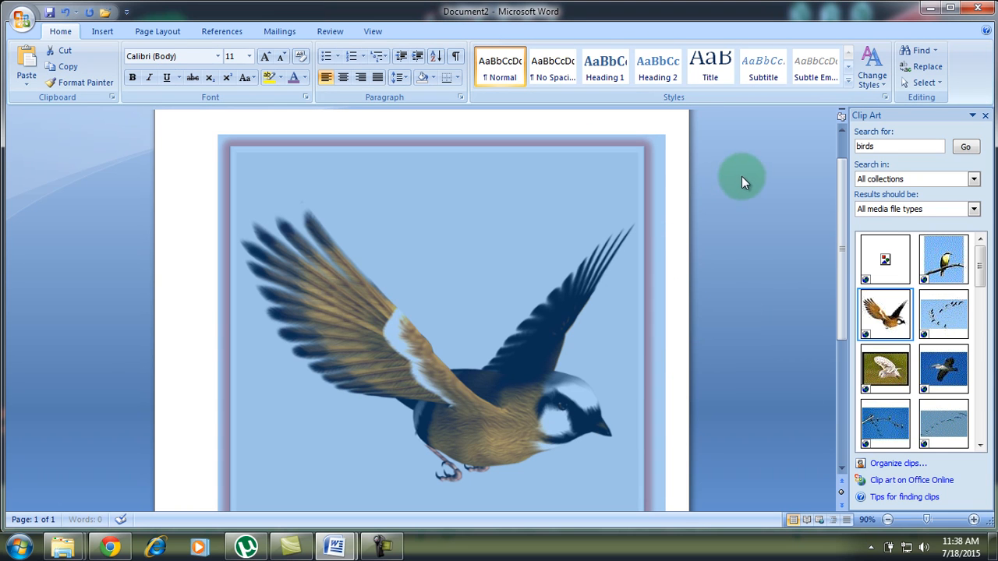
mouse_move(841, 201)
mouse_down()
mouse_move(850, 311)
mouse_move(842, 205)
mouse_up()
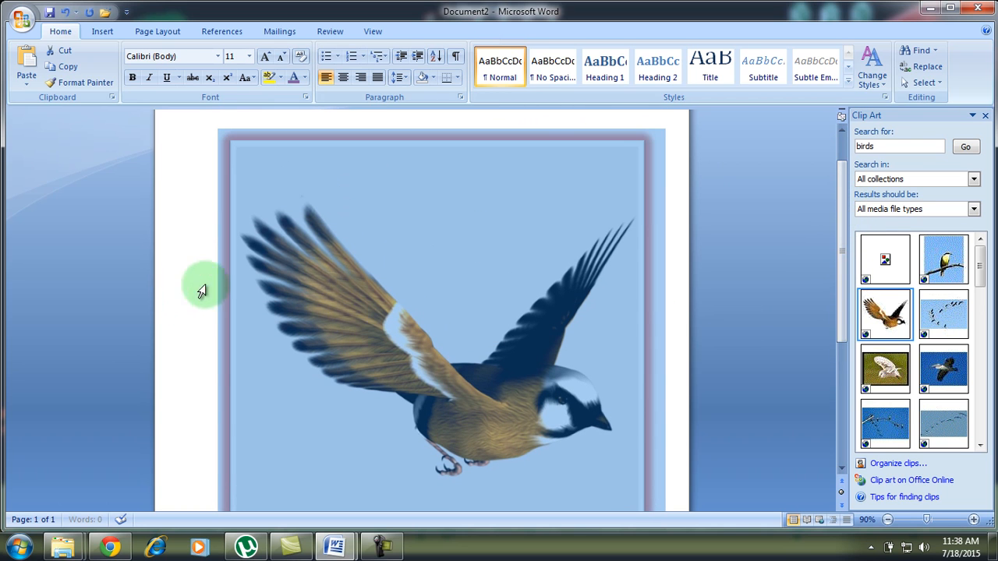
click(389, 273)
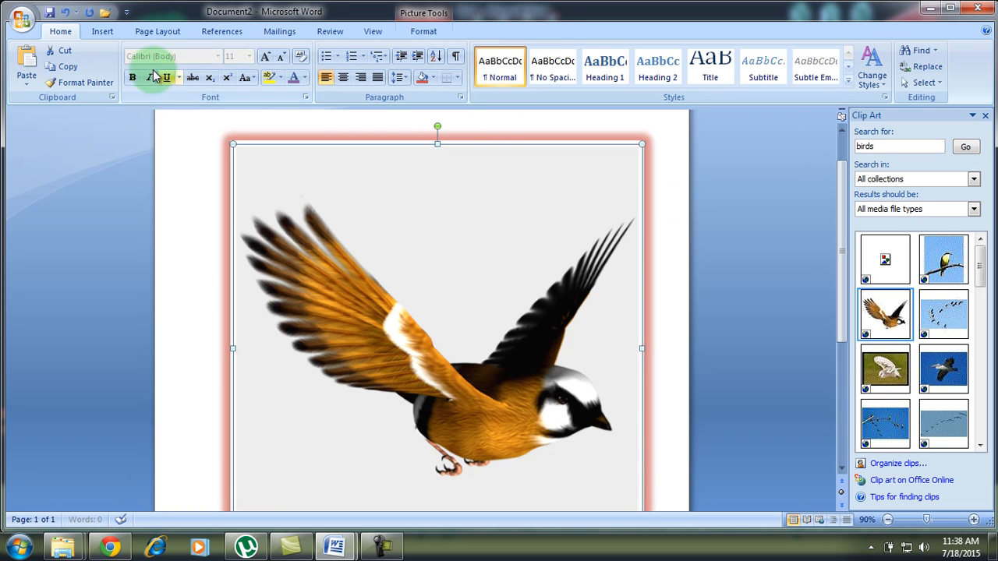
click(102, 31)
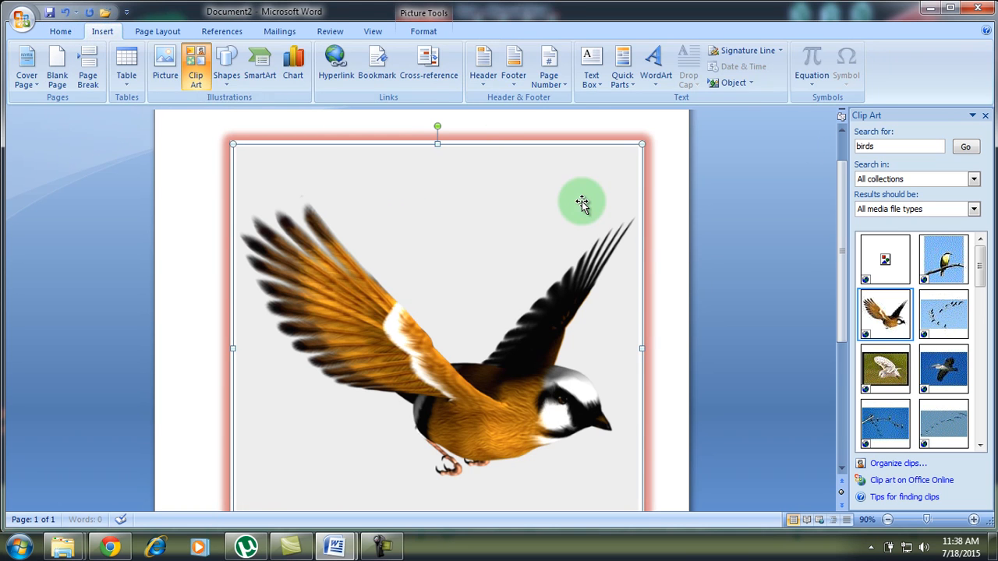
double_click(446, 238)
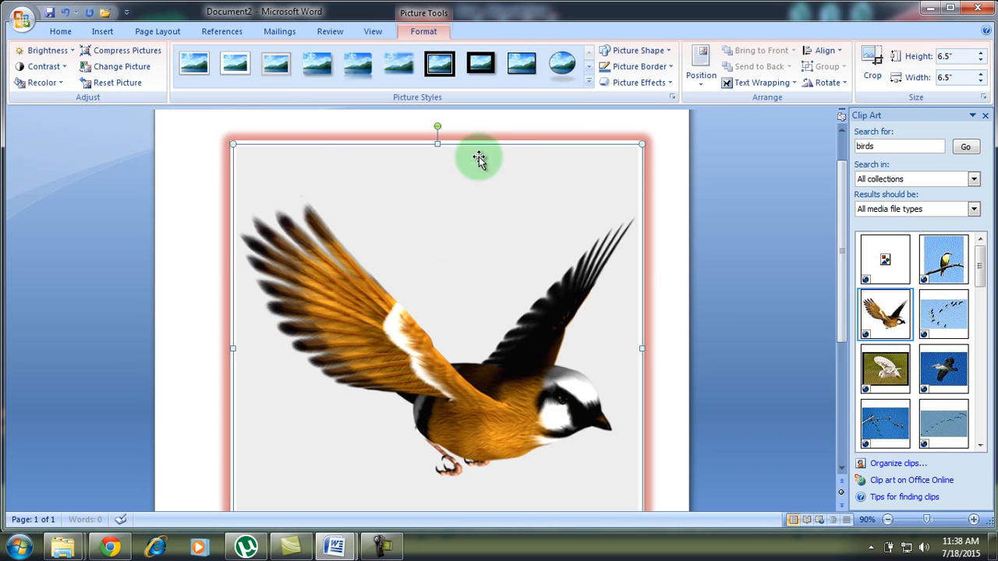
click(662, 82)
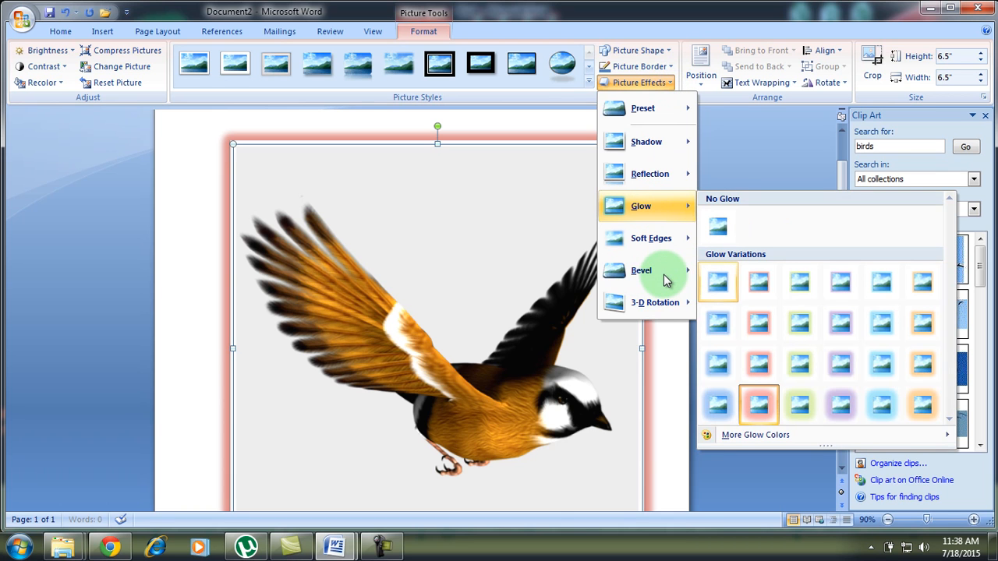
mouse_move(654, 302)
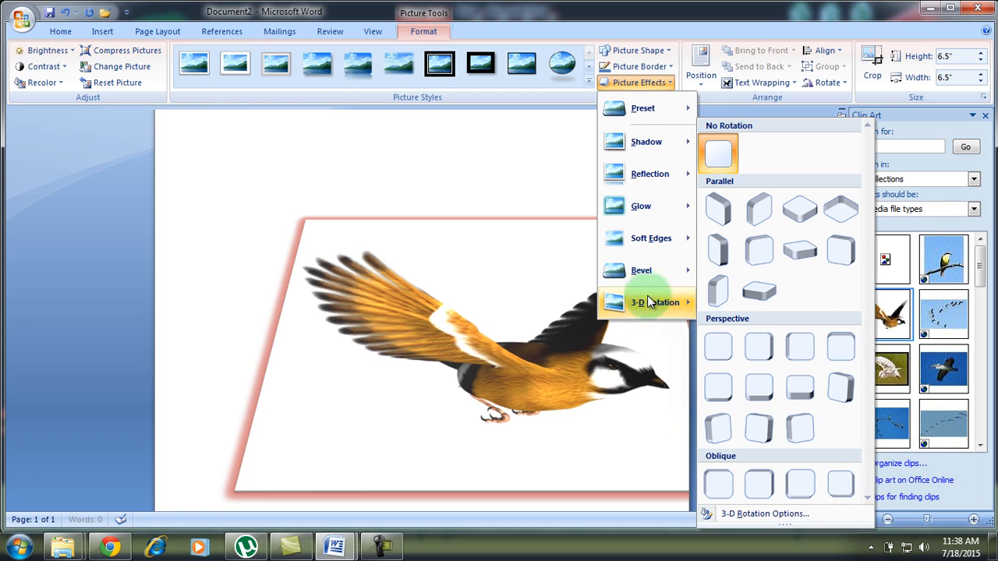
click(644, 83)
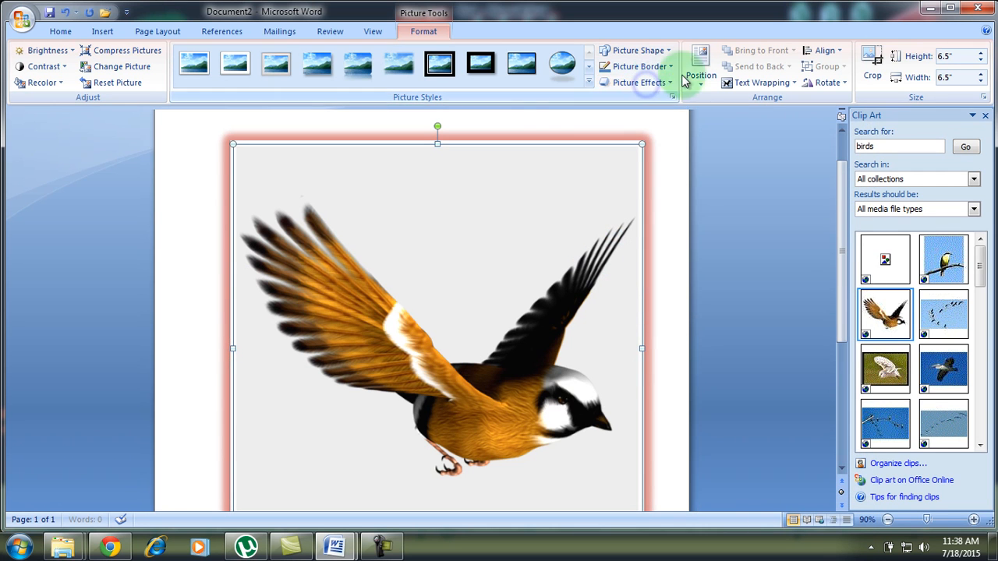
click(704, 72)
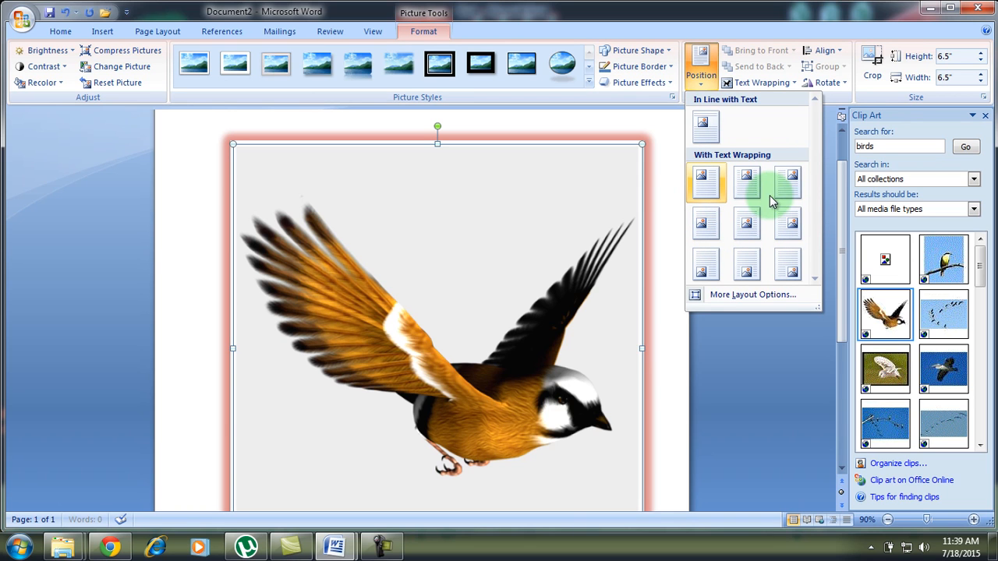
click(701, 78)
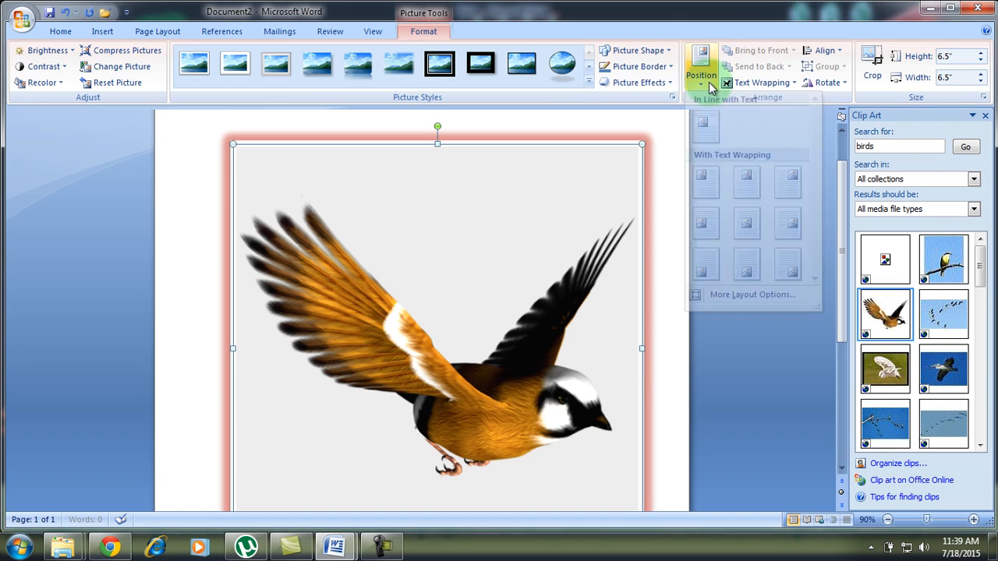
click(843, 84)
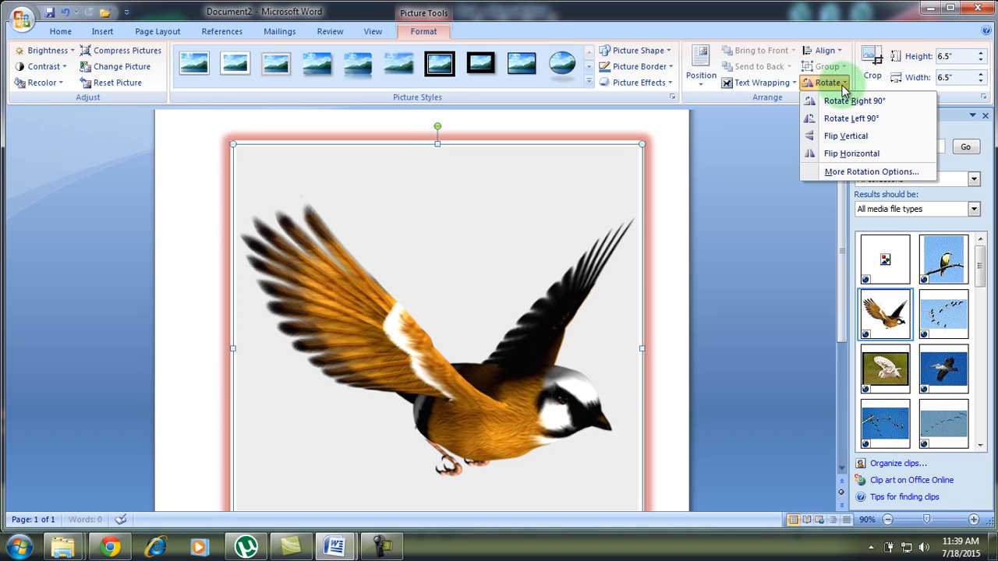
click(783, 171)
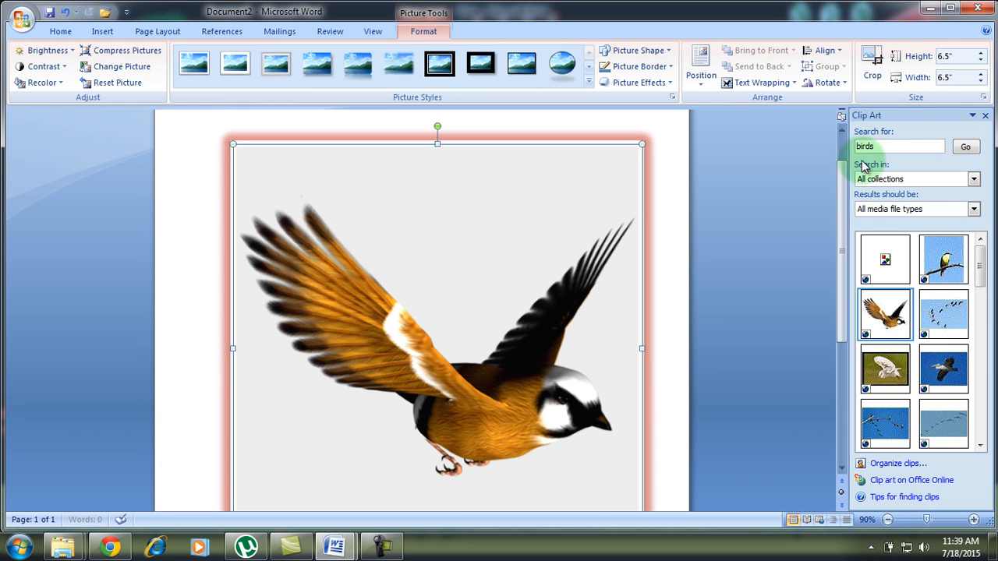
click(898, 464)
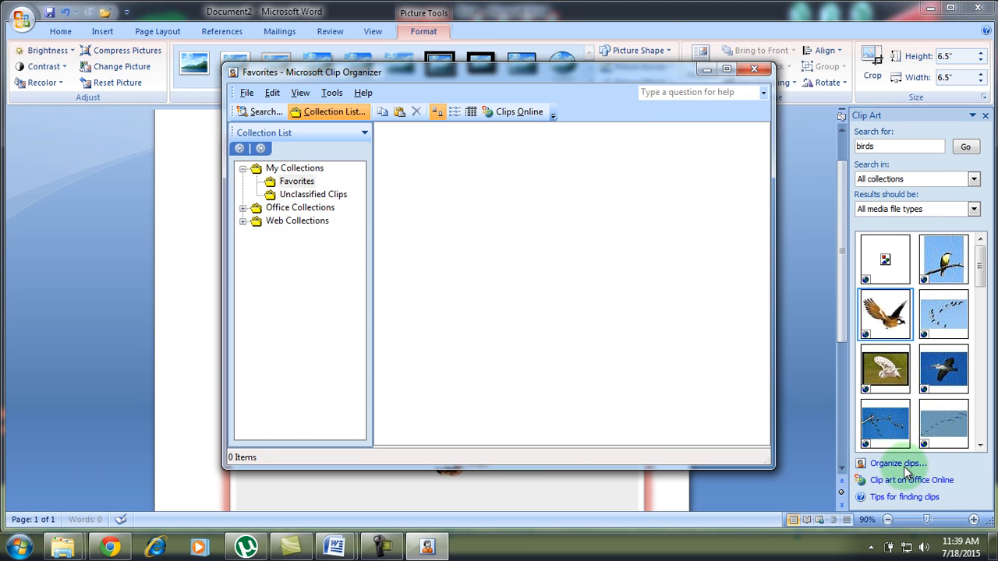
click(269, 208)
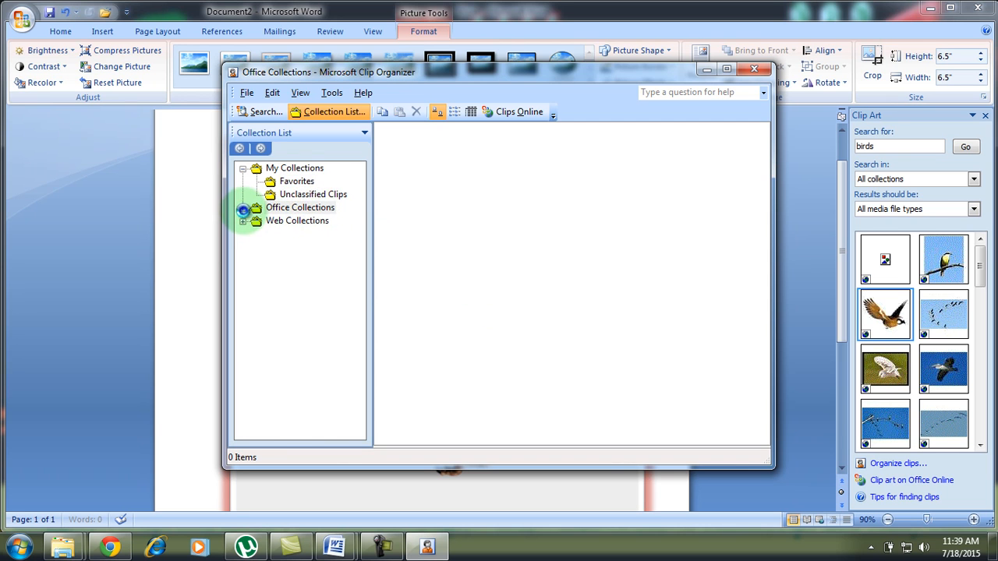
click(243, 208)
click(308, 182)
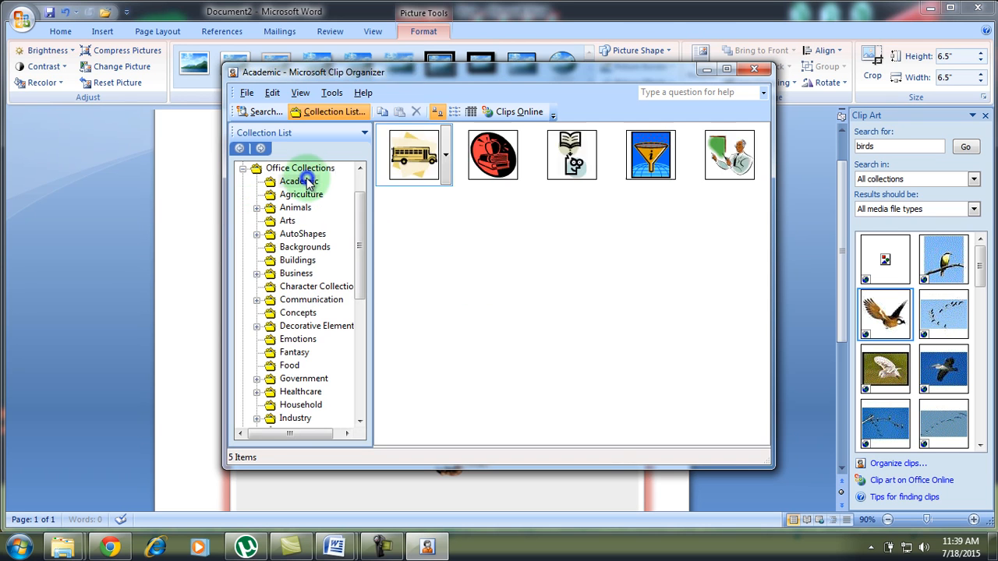
click(304, 195)
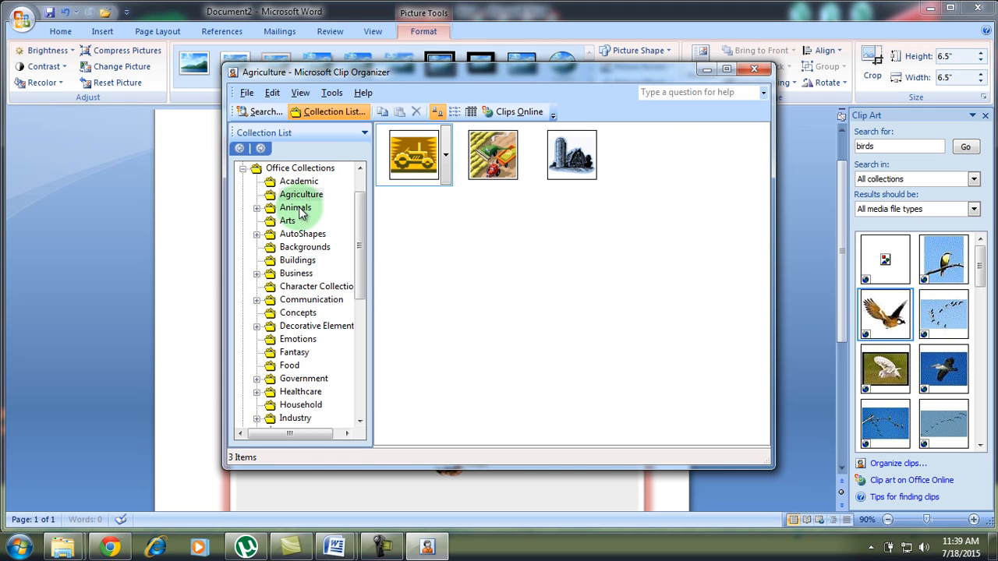
click(301, 211)
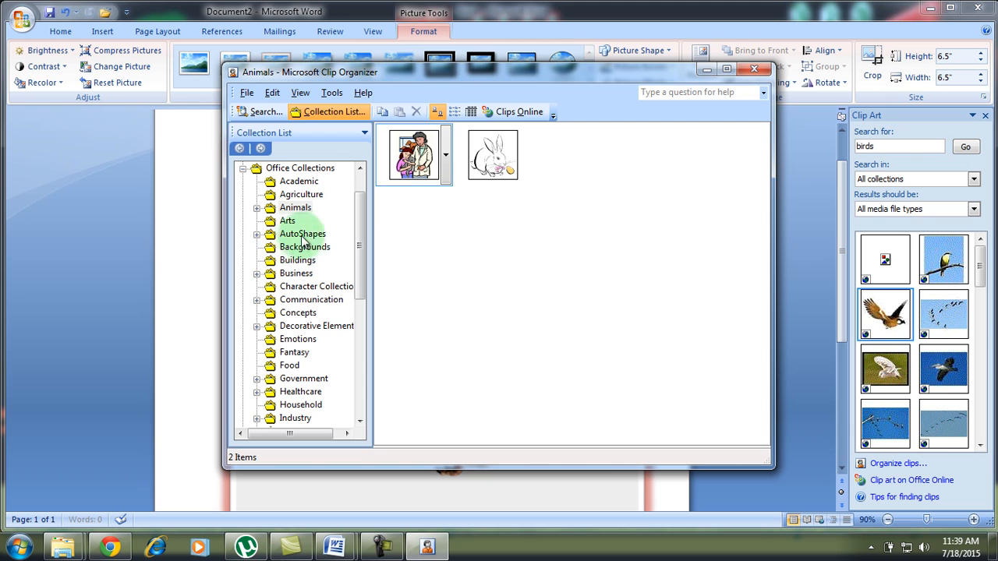
click(300, 274)
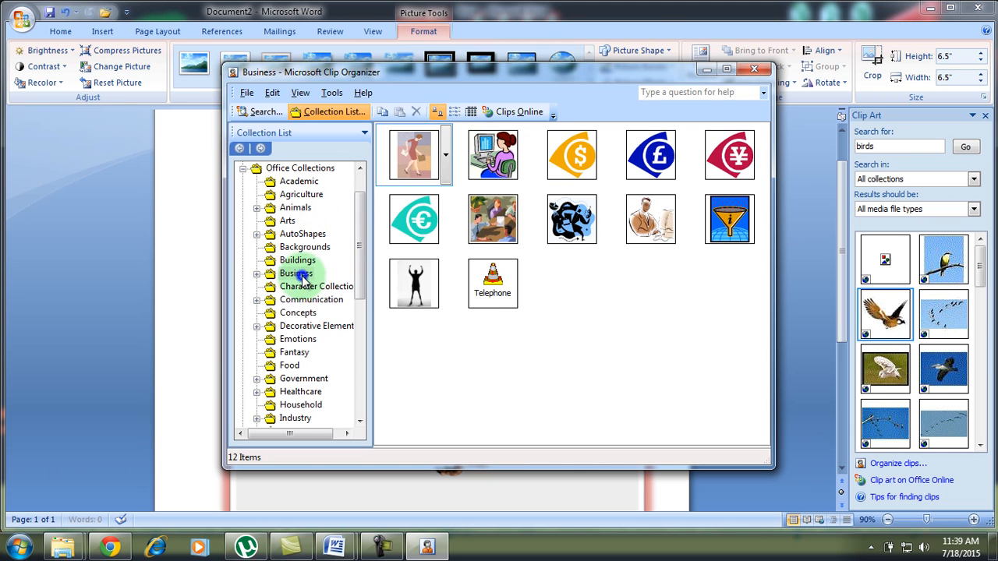
click(296, 353)
click(293, 366)
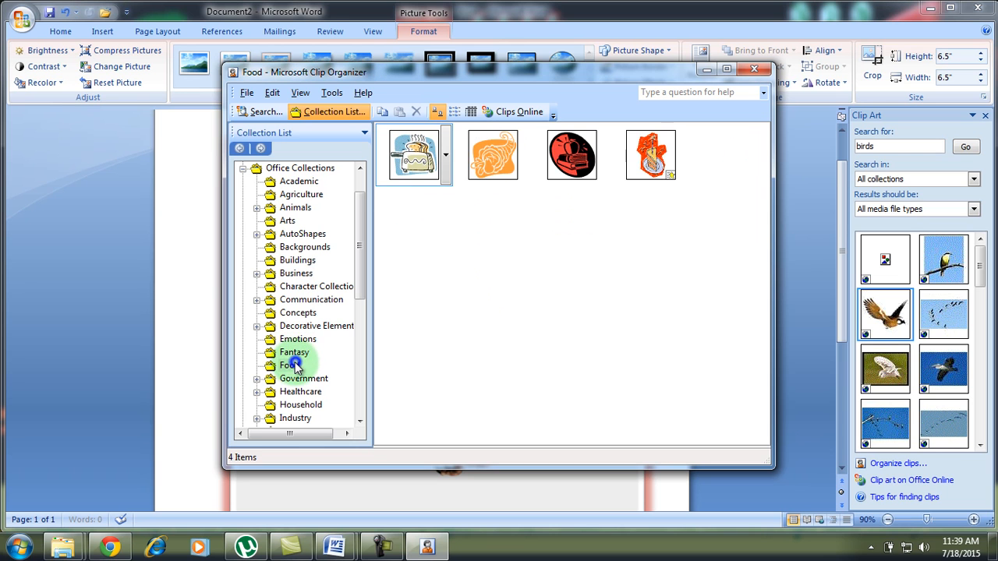
click(754, 70)
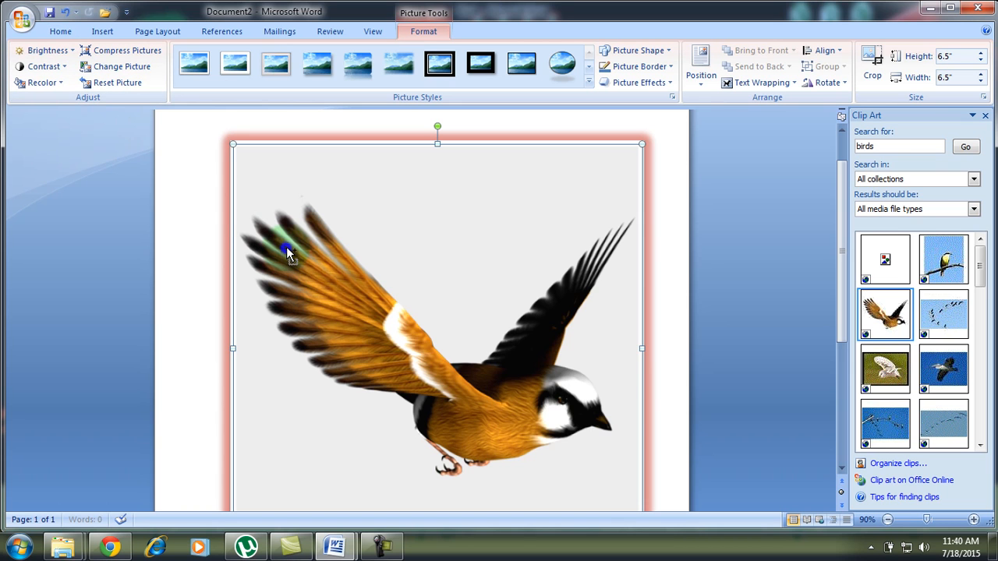
Undo the last change, delete the bird picture, and close the Clip Art pane
key(ctrl+z)
key(ctrl+z)
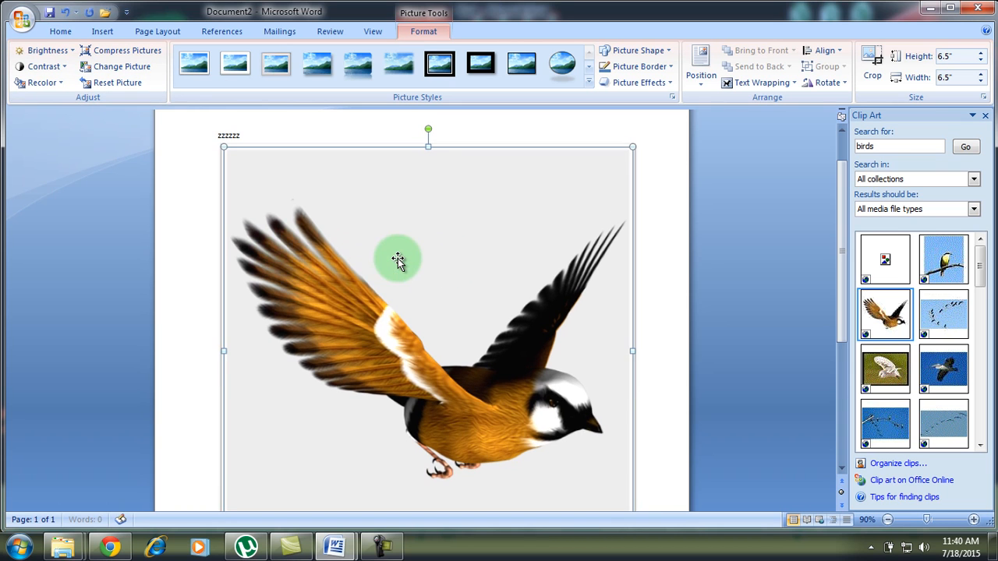
right_click(398, 261)
key(Escape)
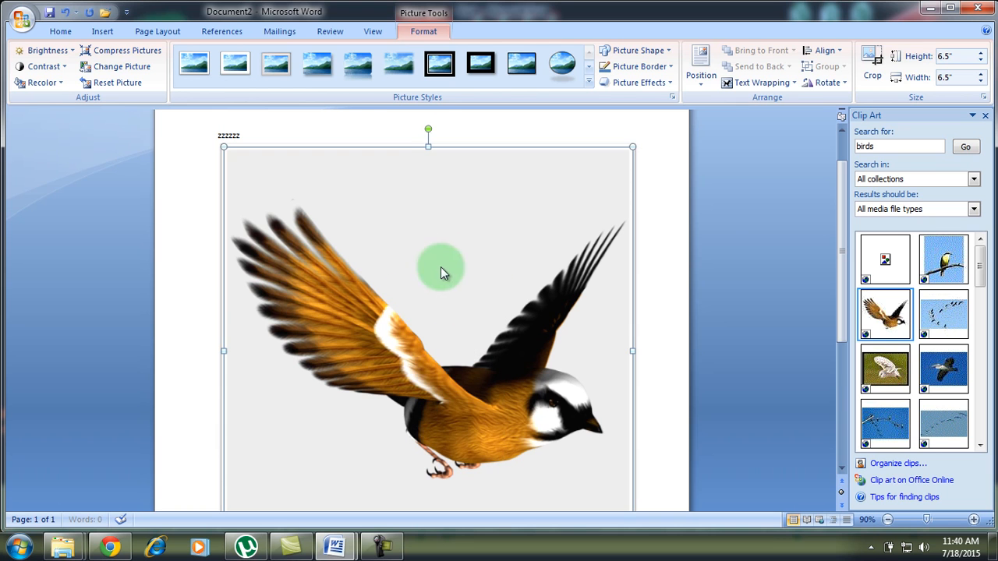
key(Delete)
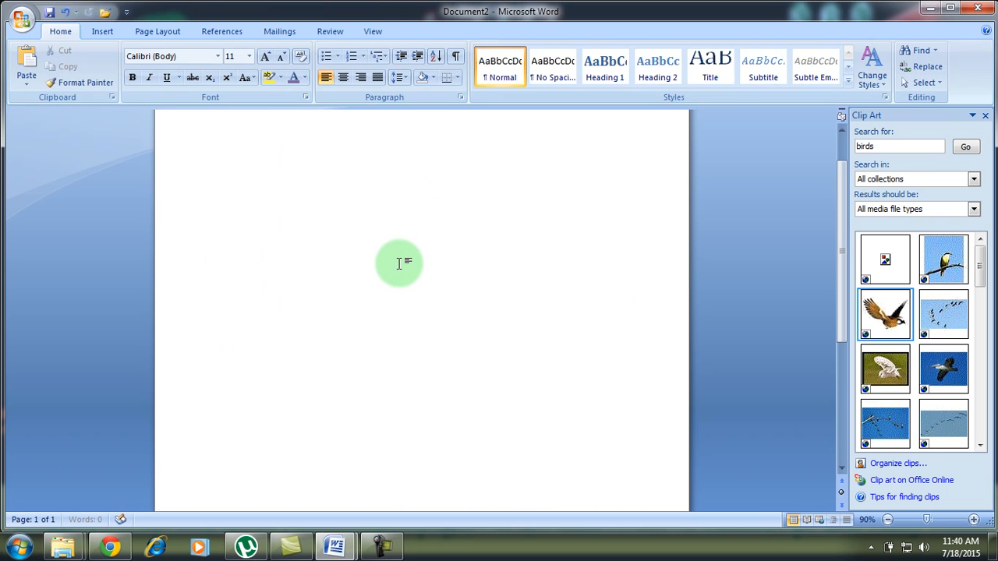
click(102, 33)
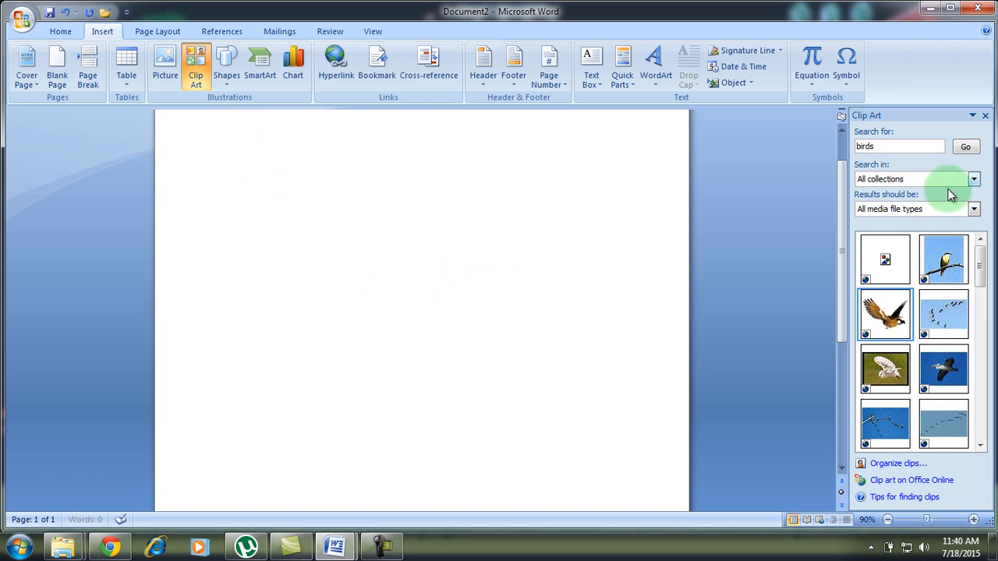
click(985, 115)
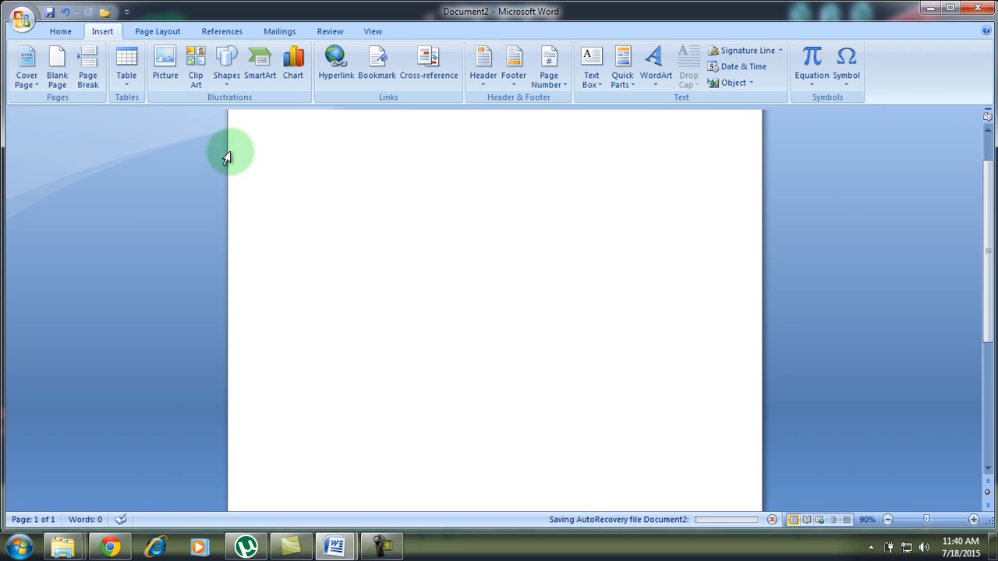
Insert the Penguins photo from the Sample Pictures folder onto the page
click(155, 72)
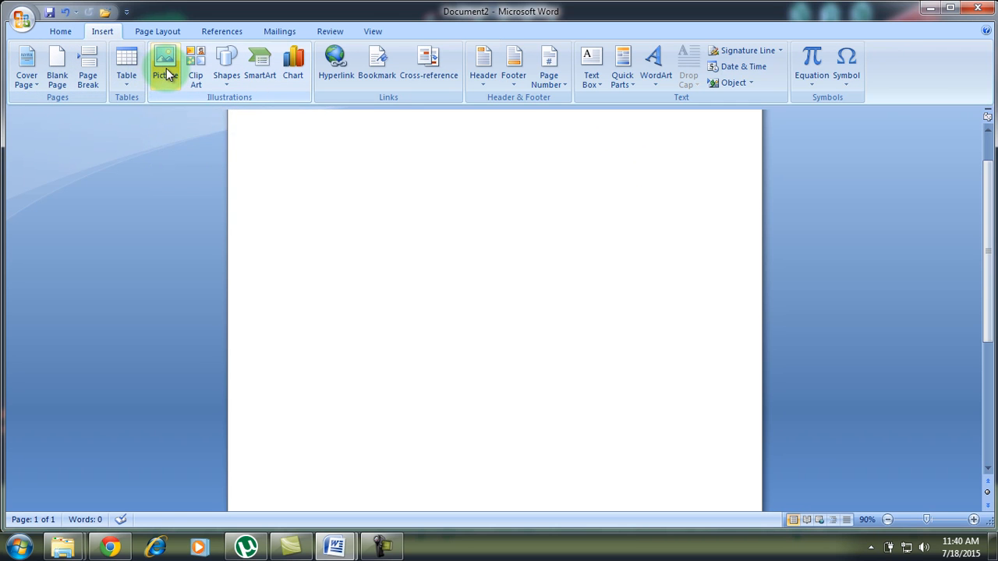
click(166, 68)
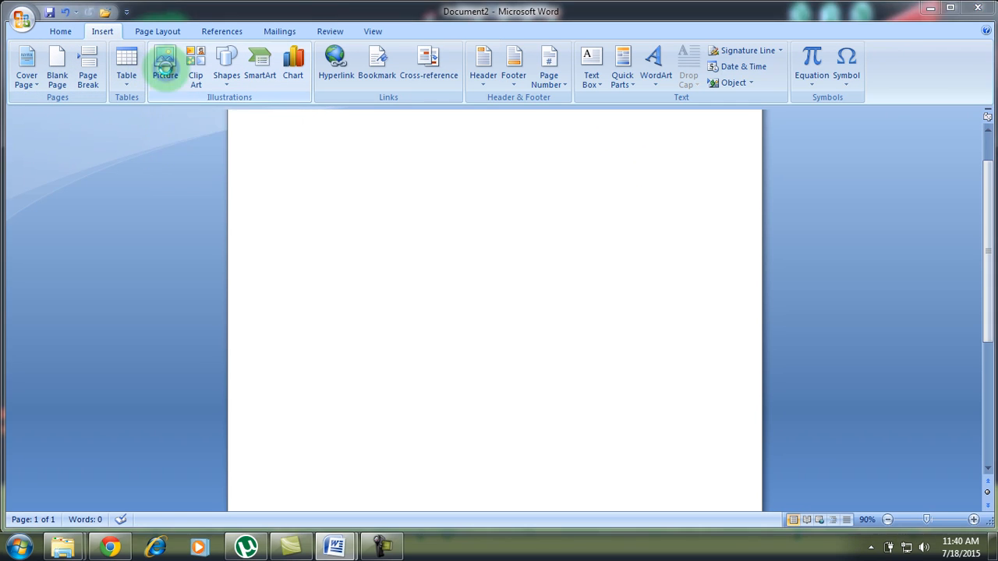
mouse_move(121, 161)
mouse_down()
mouse_move(120, 250)
mouse_move(124, 152)
mouse_up()
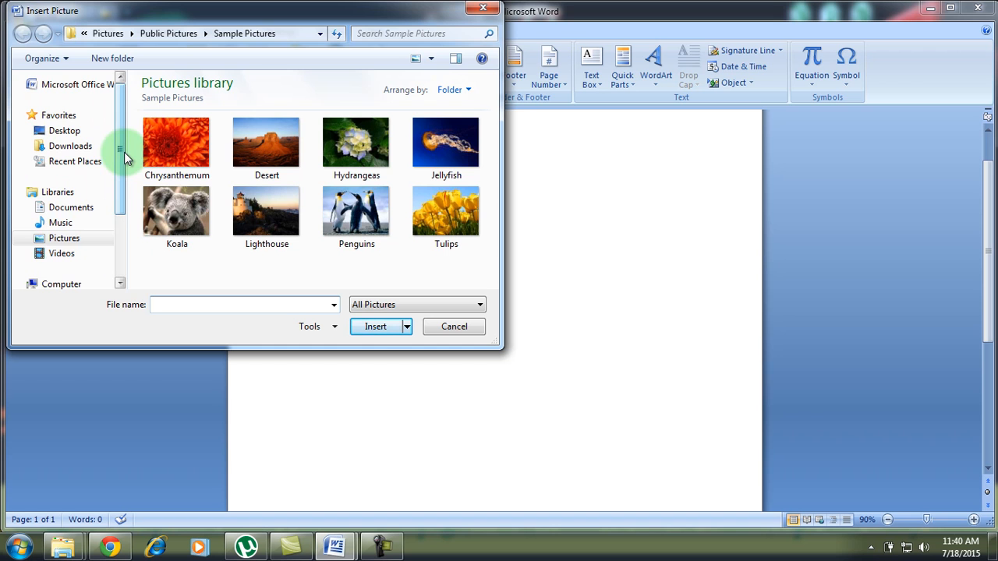
double_click(359, 224)
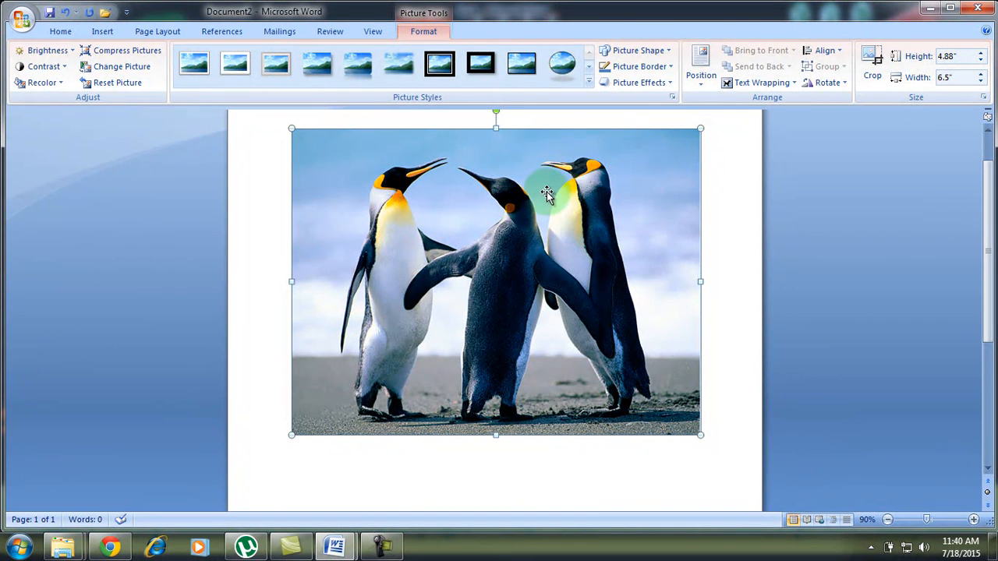
Tilt the penguins photo slightly clockwise using its rotation handle
click(988, 153)
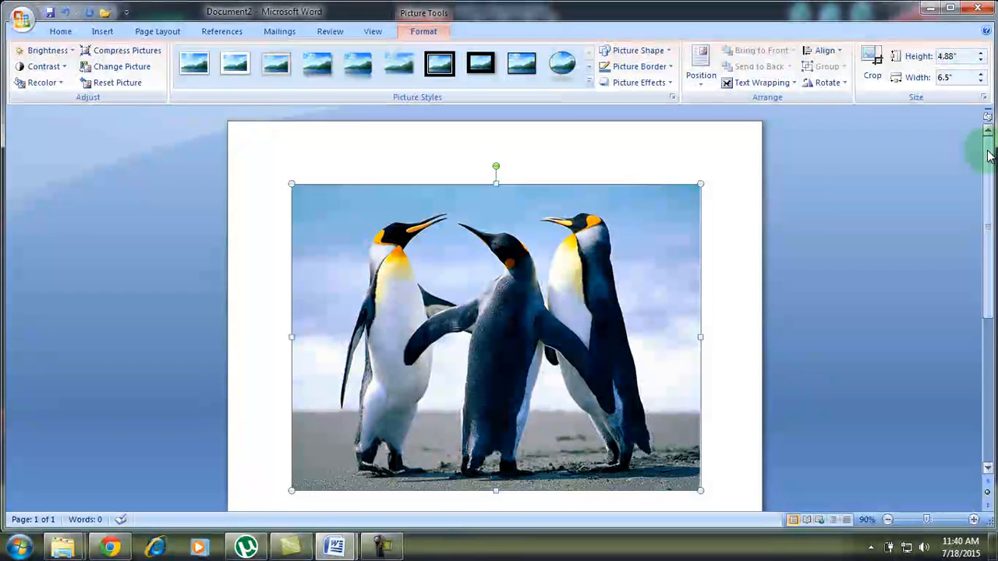
click(992, 176)
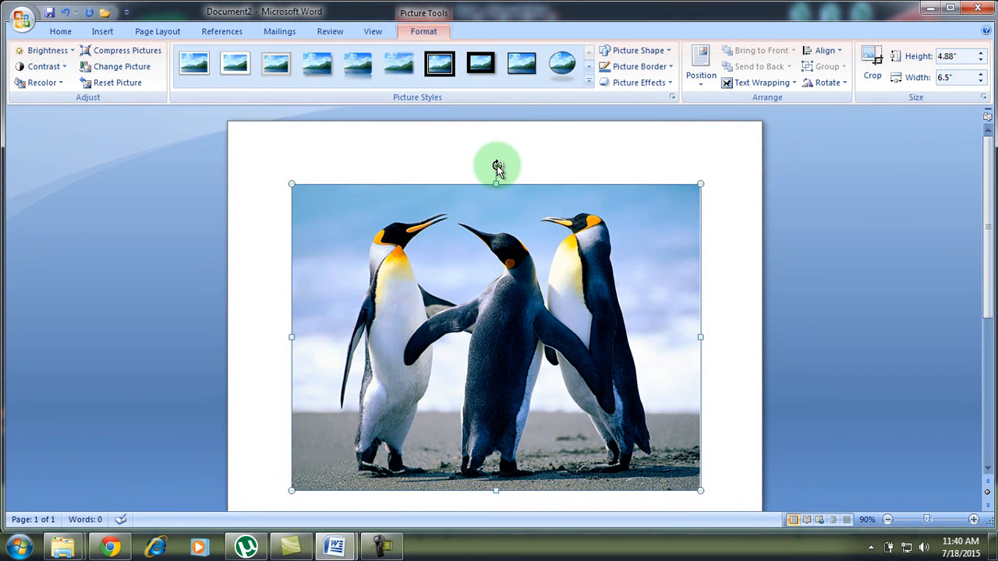
drag(496, 167, 470, 169)
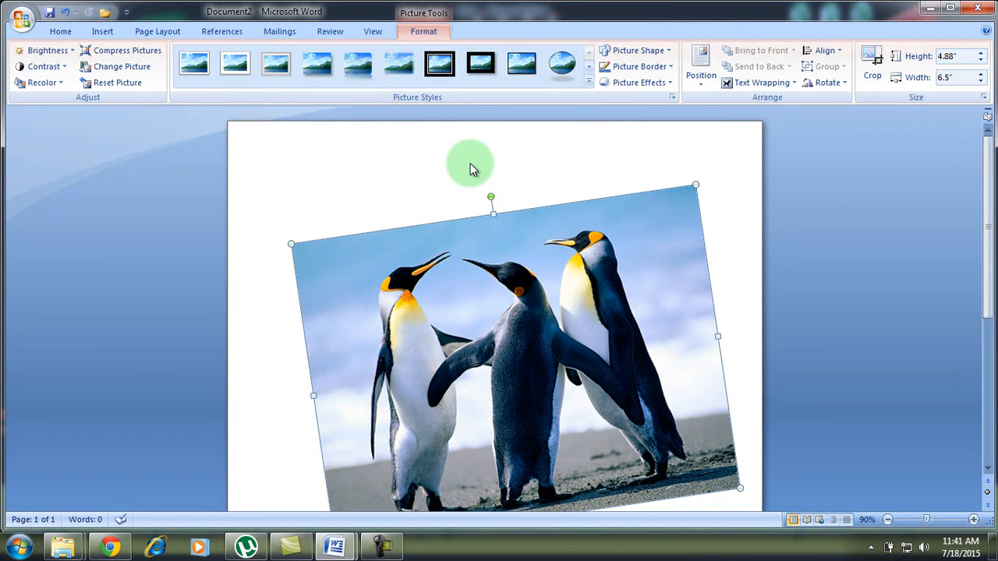